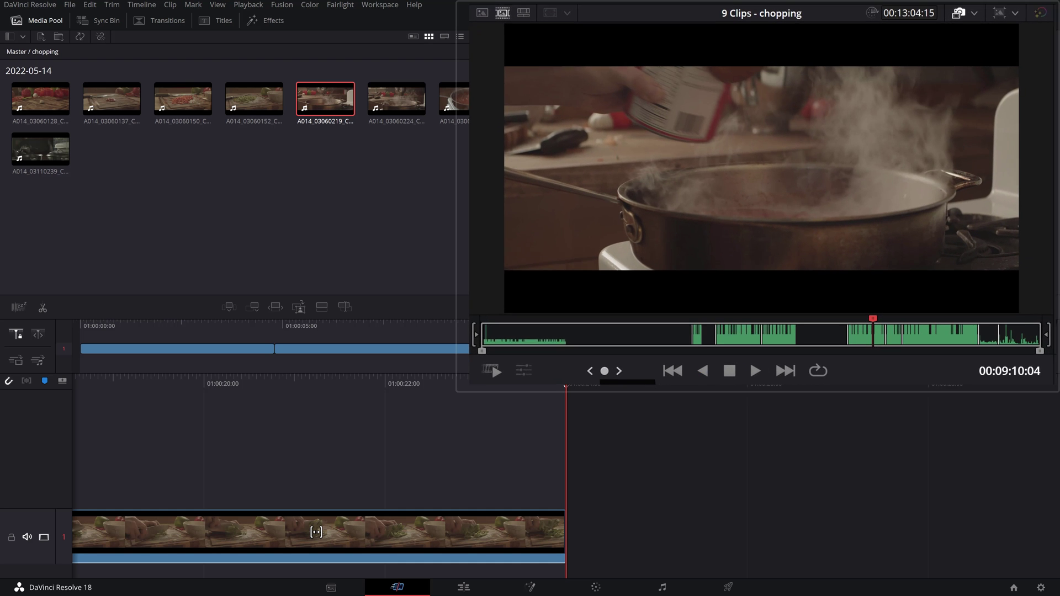
# Step: Mark a short in-to-out range on the first chopping clip and append it to the timeline
pyautogui.press('i')
pyautogui.press('space')
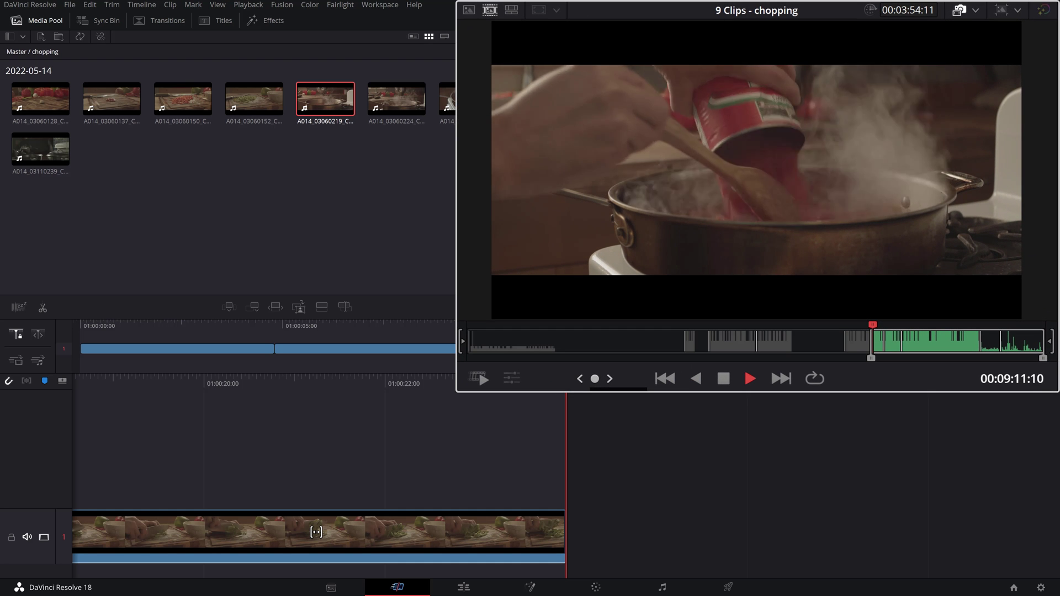
pyautogui.press('space')
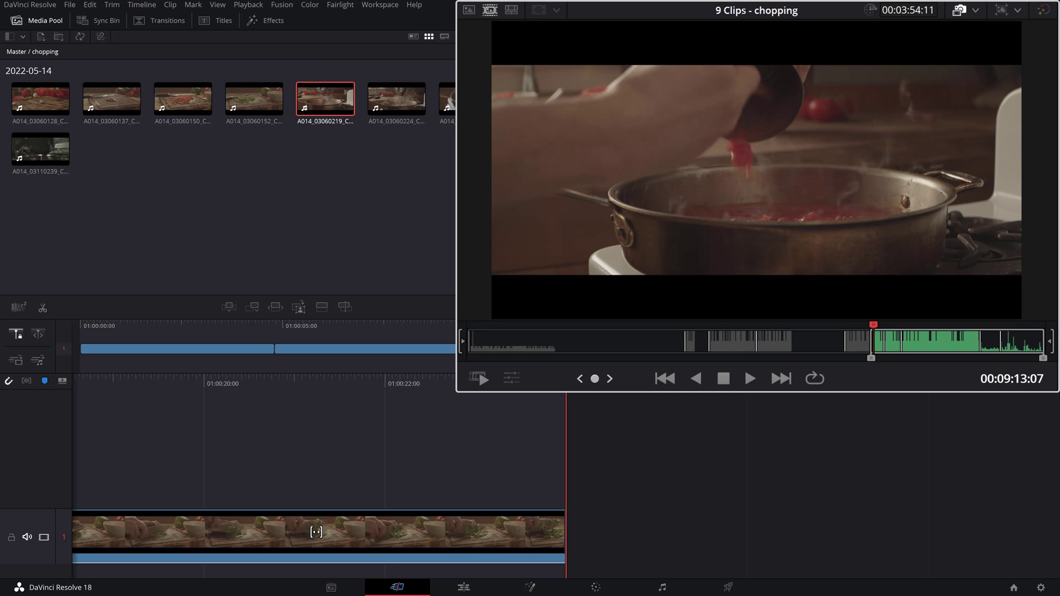
pyautogui.press('o')
pyautogui.press('F9')
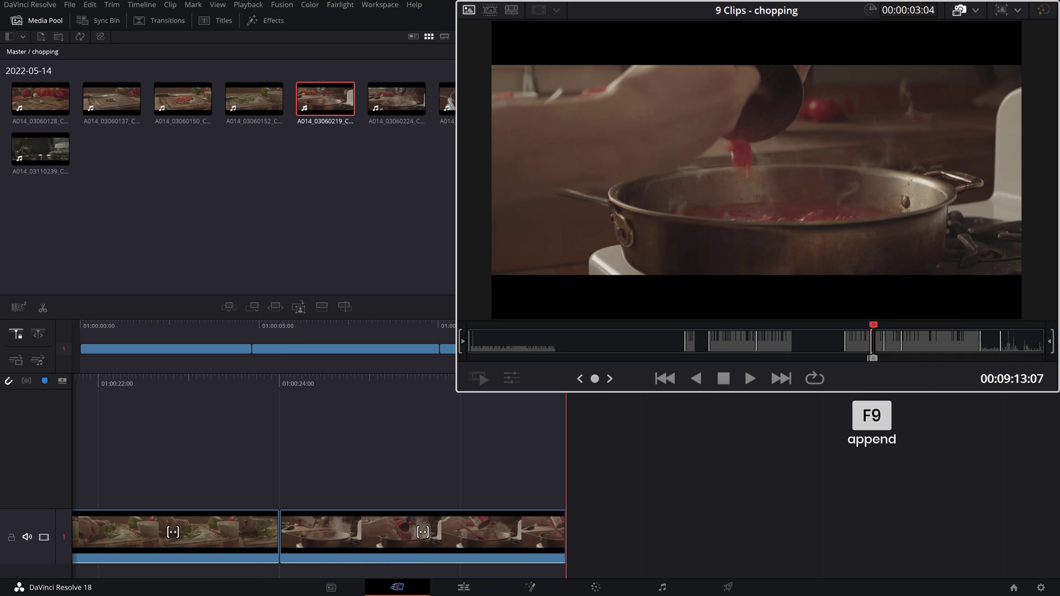
# Step: Move to the next chopping clip and mark a new in-to-out range on it
pyautogui.press('Right')
pyautogui.press('i')
pyautogui.press('l')
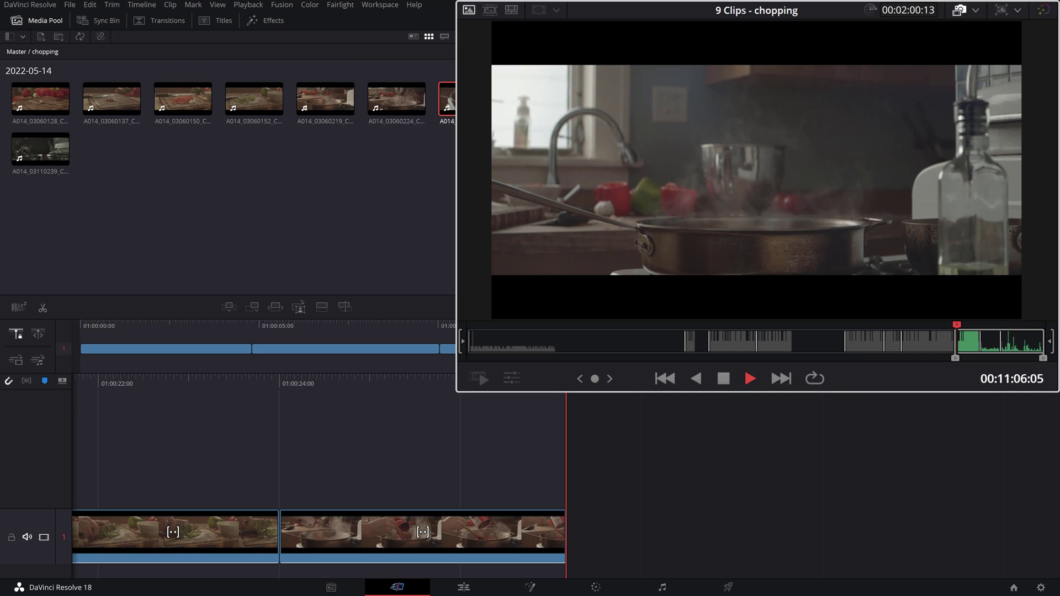
pyautogui.press('k')
pyautogui.press('o')
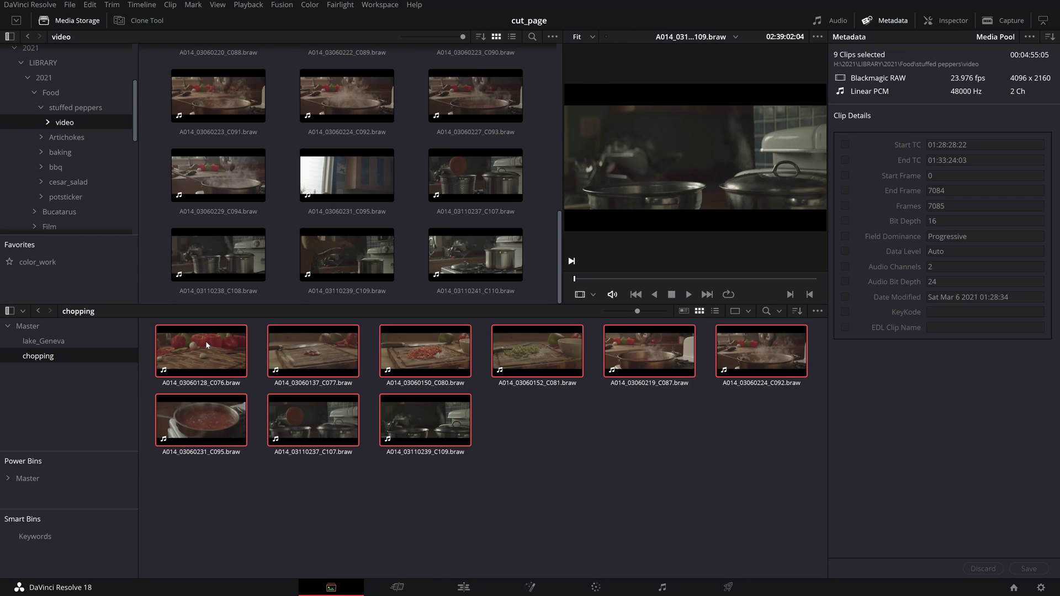
# Step: Add the keyword 'cooking' to the chopping clips in the Shot & Scene metadata
pyautogui.click(1050, 38)
pyautogui.click(1000, 65)
pyautogui.write('cooking')
pyautogui.press('Return')
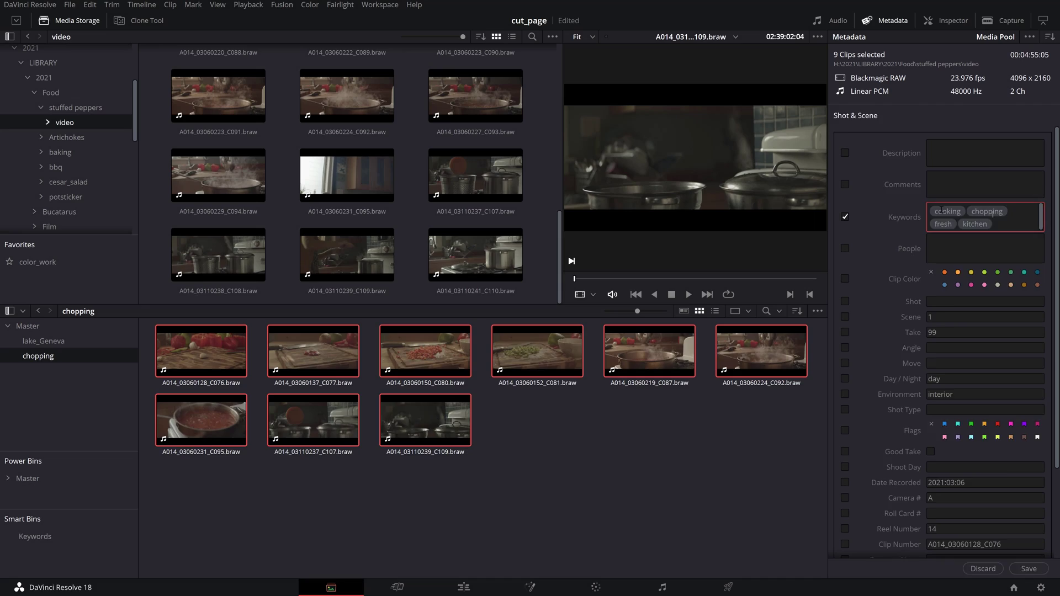
# Step: Create a smart bin named '60' with the rule Camera FPS is 60
pyautogui.rightClick(69, 520)
pyautogui.click(111, 537)
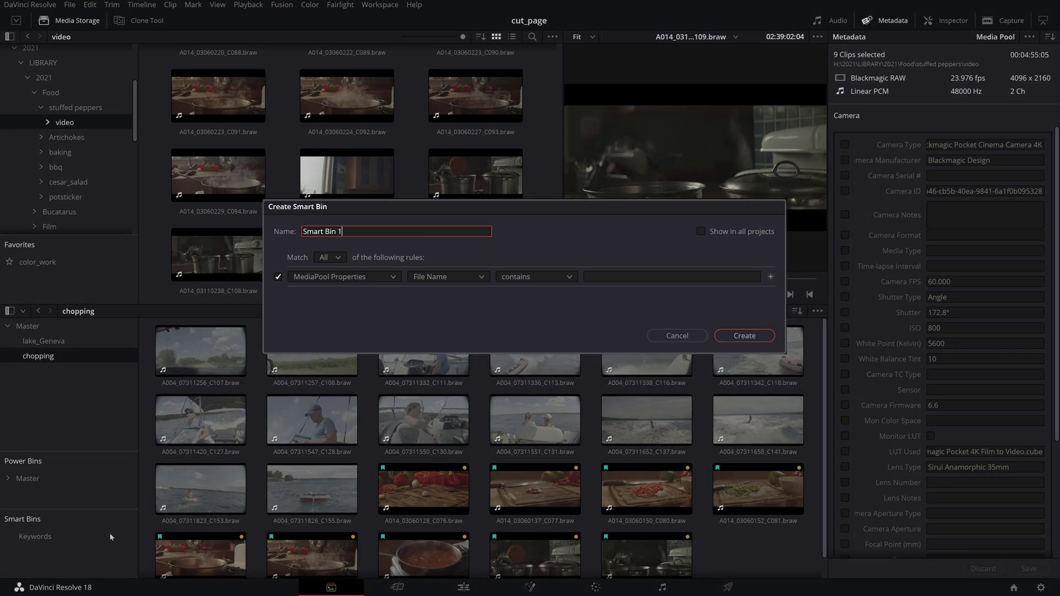
pyautogui.write('60 fps')
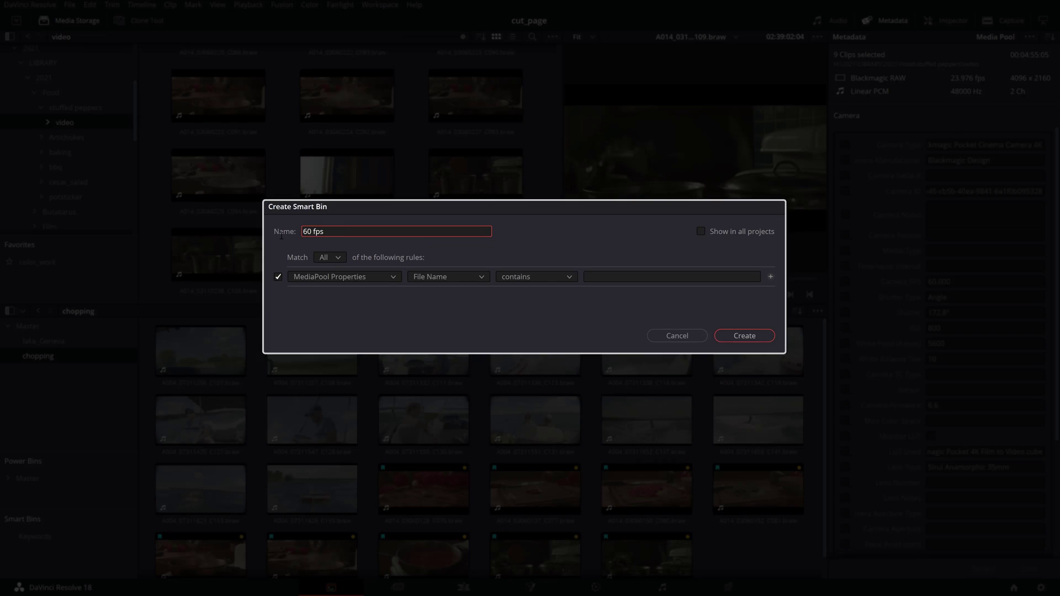
pyautogui.click(394, 282)
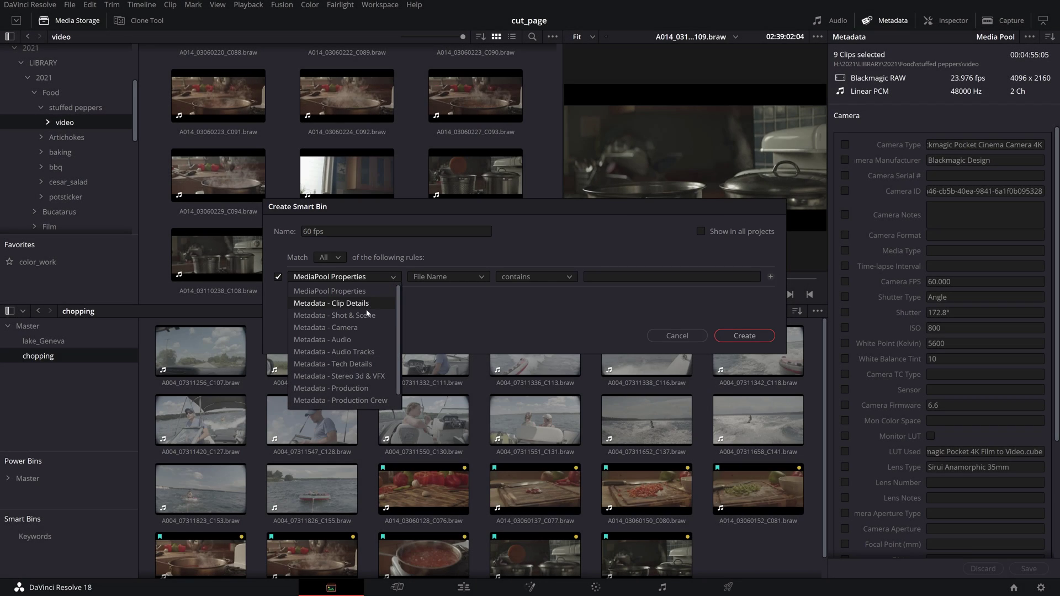
pyautogui.click(354, 328)
pyautogui.click(495, 279)
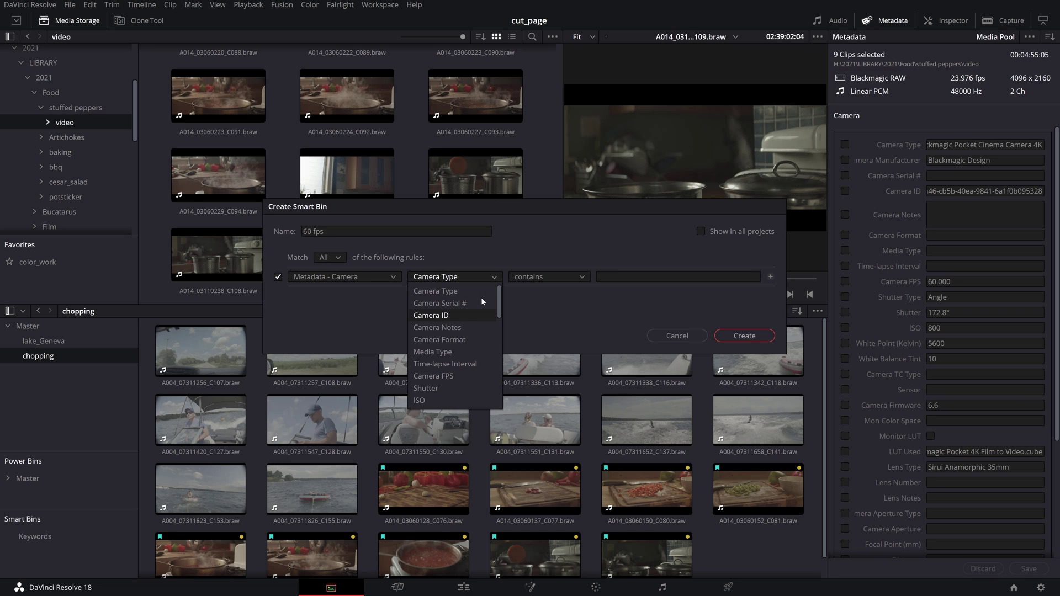
pyautogui.click(434, 376)
pyautogui.click(644, 276)
pyautogui.write('60')
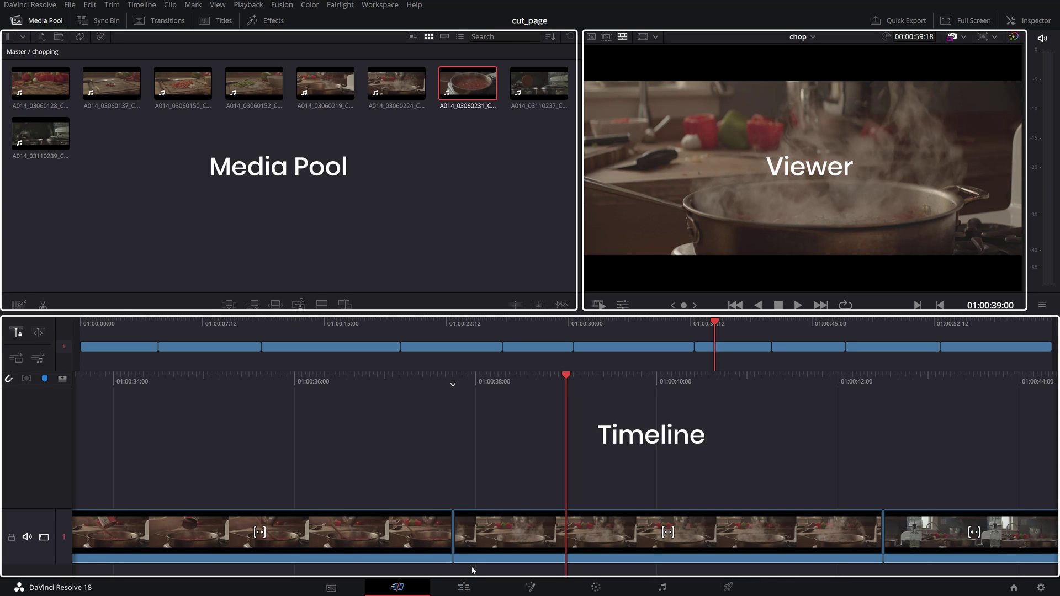
pyautogui.click(464, 587)
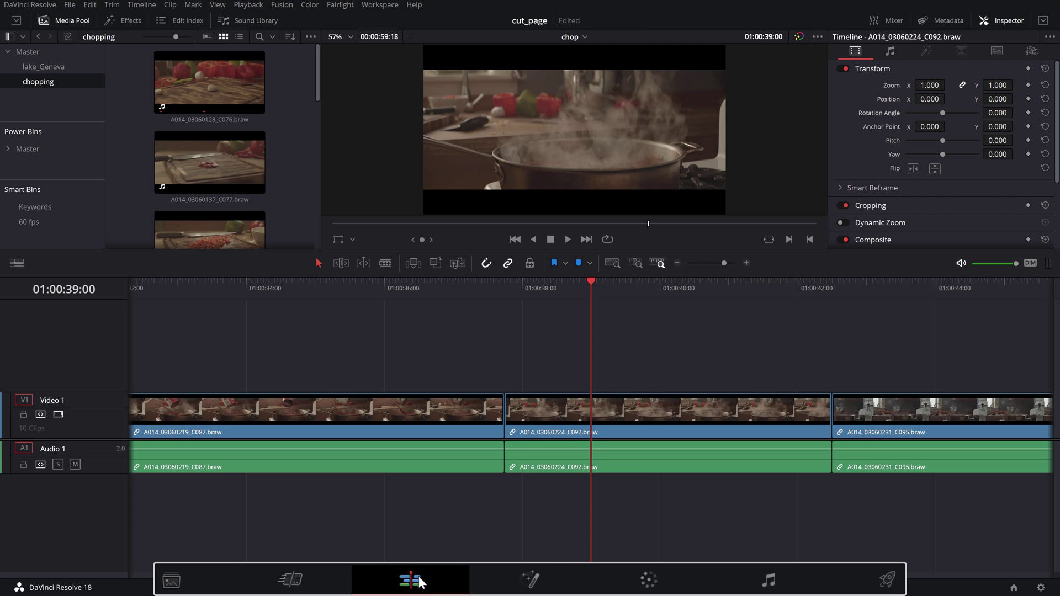
pyautogui.click(291, 579)
pyautogui.moveTo(566, 377); pyautogui.dragTo(709, 375)
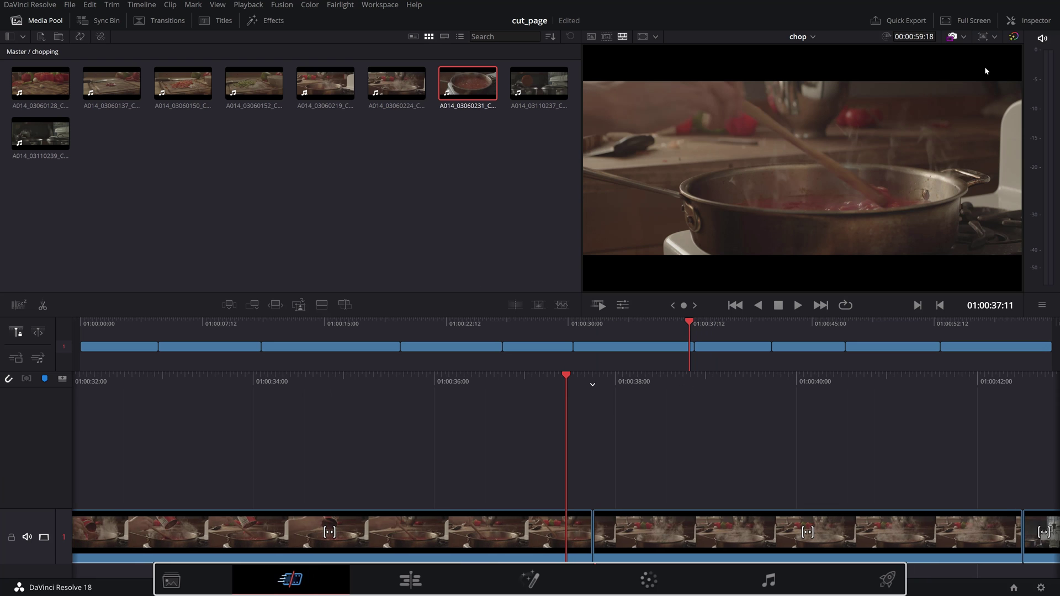
# Step: Switch the chop timeline to Portrait 1080 x 1920, then to a custom 1080 x 1080 resolution
pyautogui.click(995, 37)
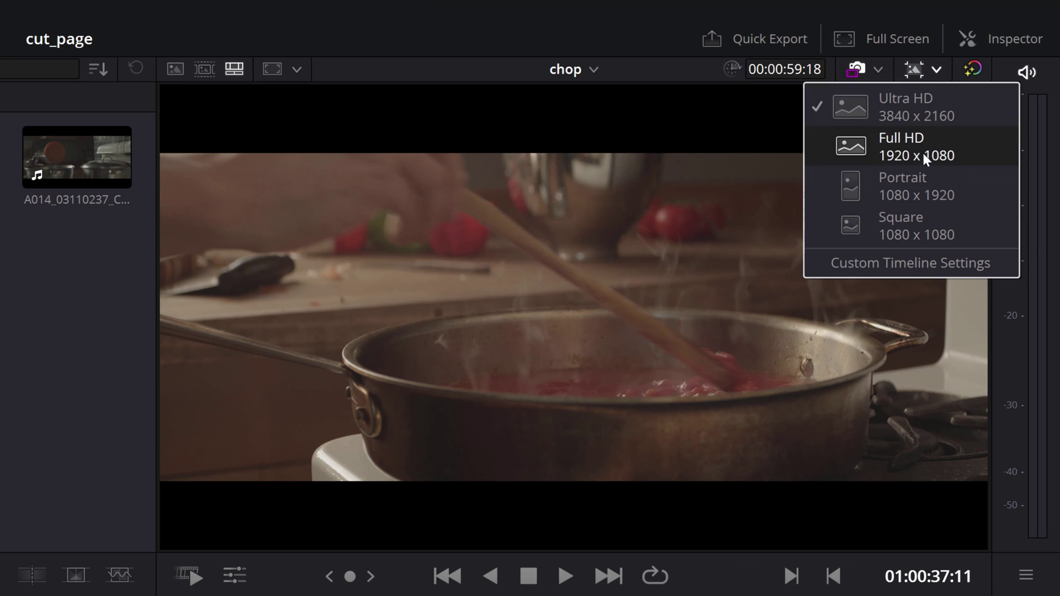
pyautogui.click(897, 174)
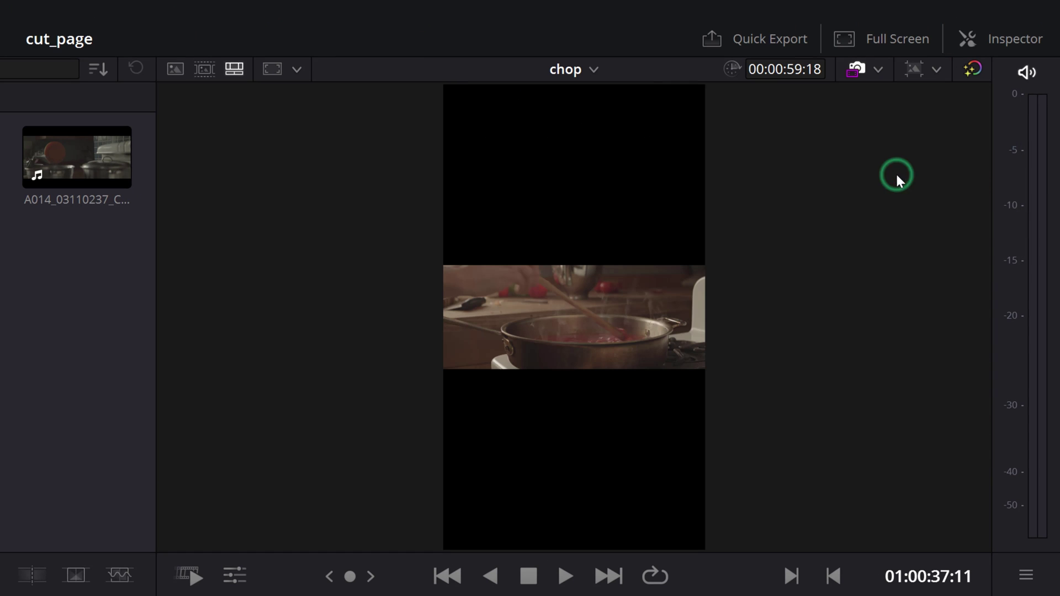
pyautogui.click(937, 71)
pyautogui.click(914, 263)
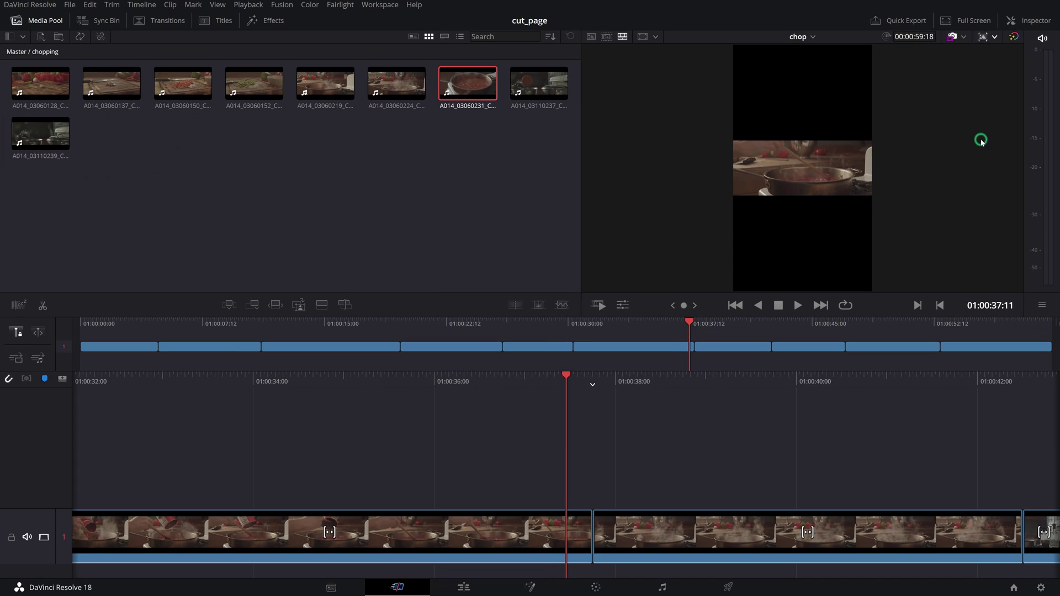
pyautogui.click(563, 263)
pyautogui.write('1080')
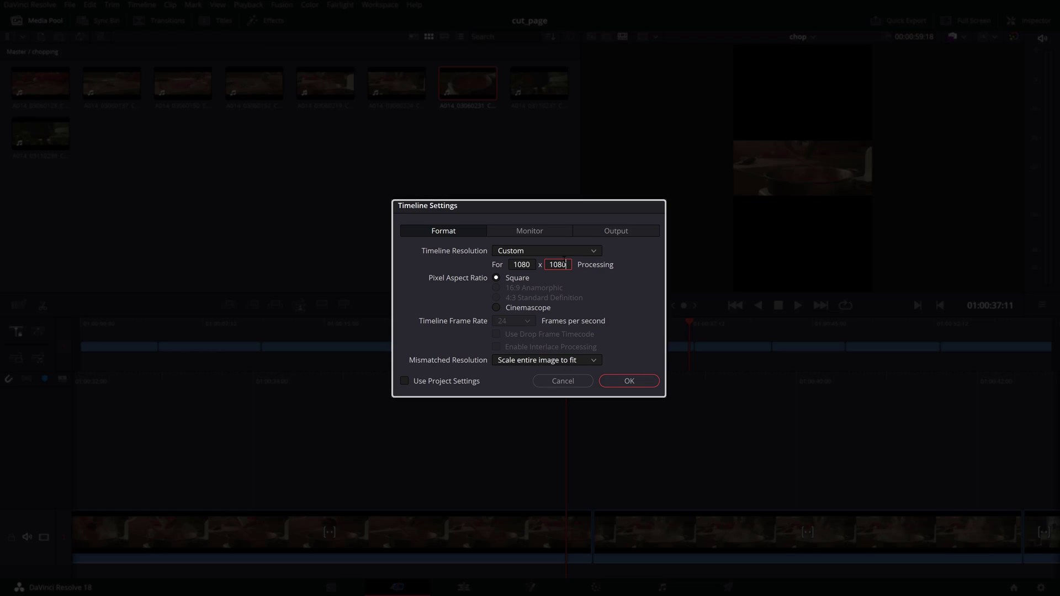
pyautogui.click(627, 381)
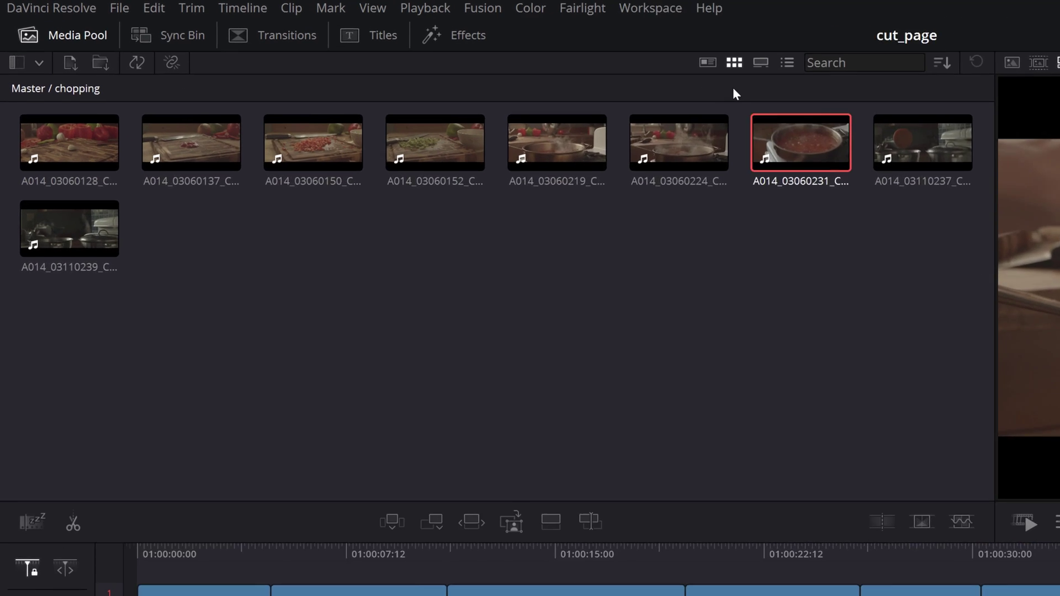
pyautogui.click(748, 69)
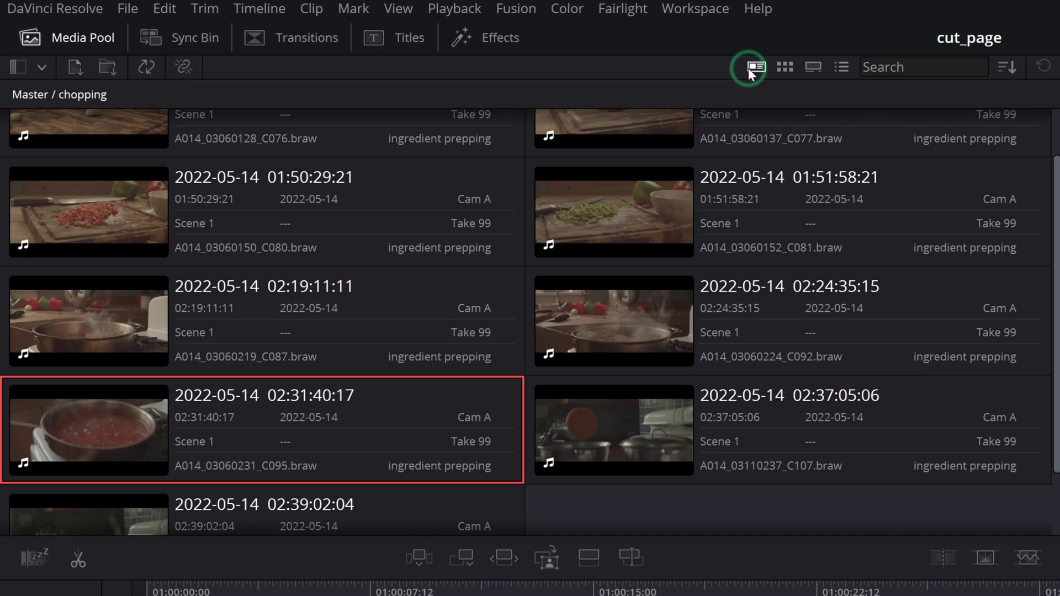
pyautogui.click(812, 68)
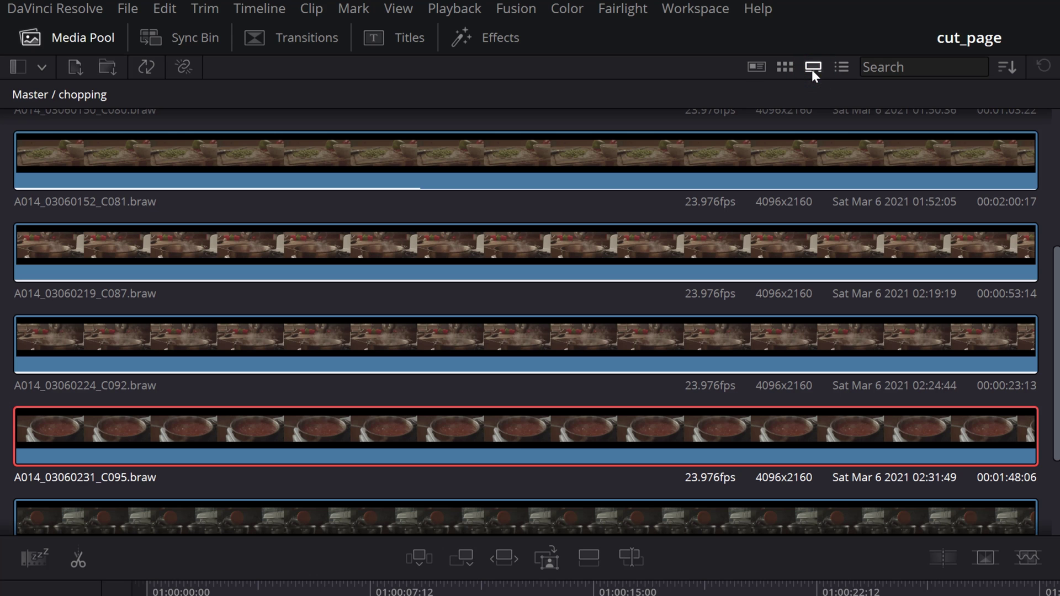
pyautogui.click(840, 66)
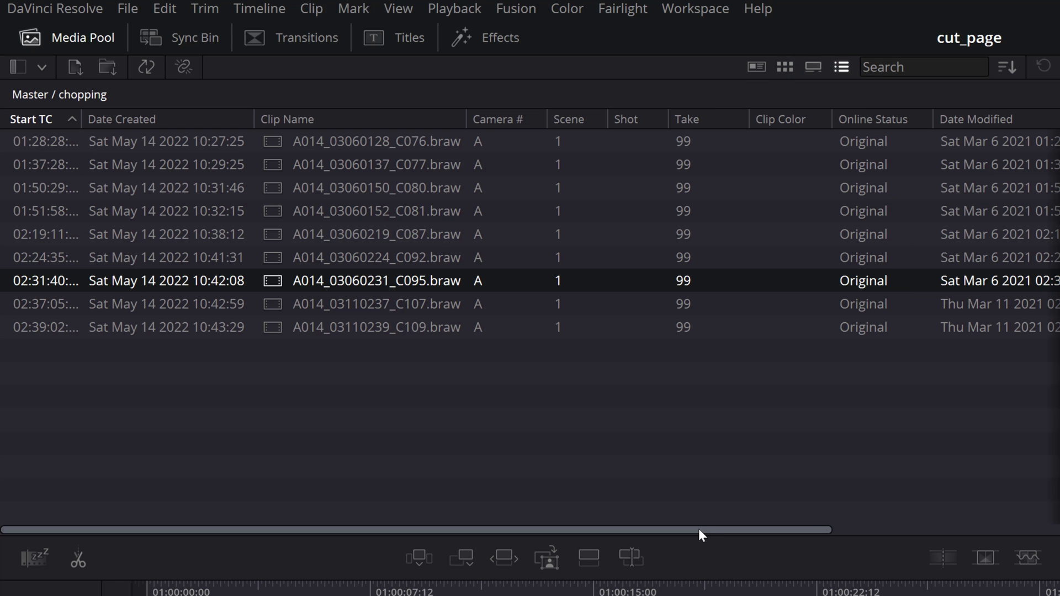
pyautogui.moveTo(700, 530); pyautogui.dragTo(923, 549)
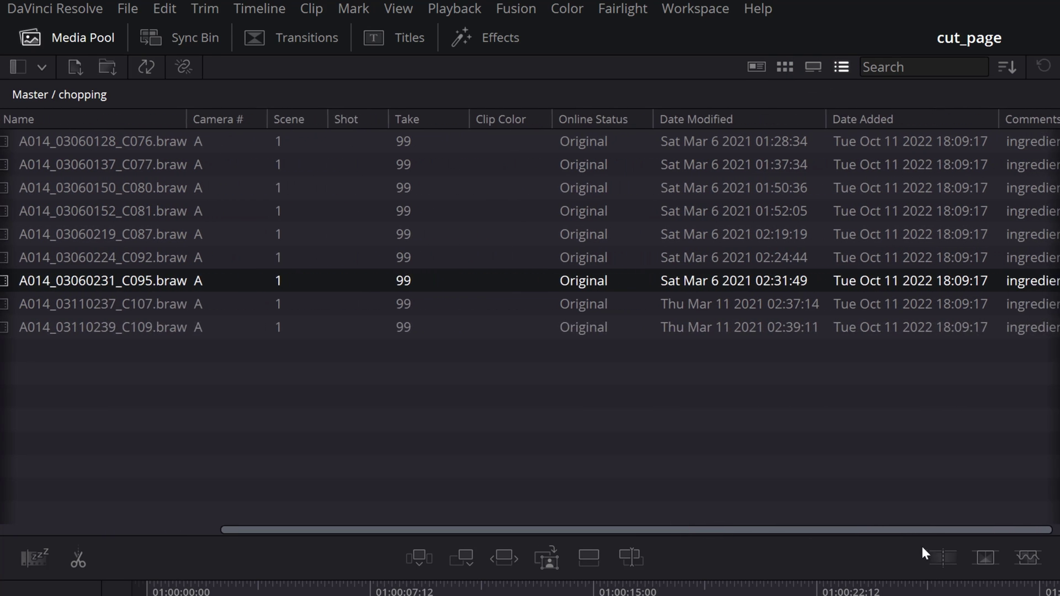
pyautogui.click(784, 68)
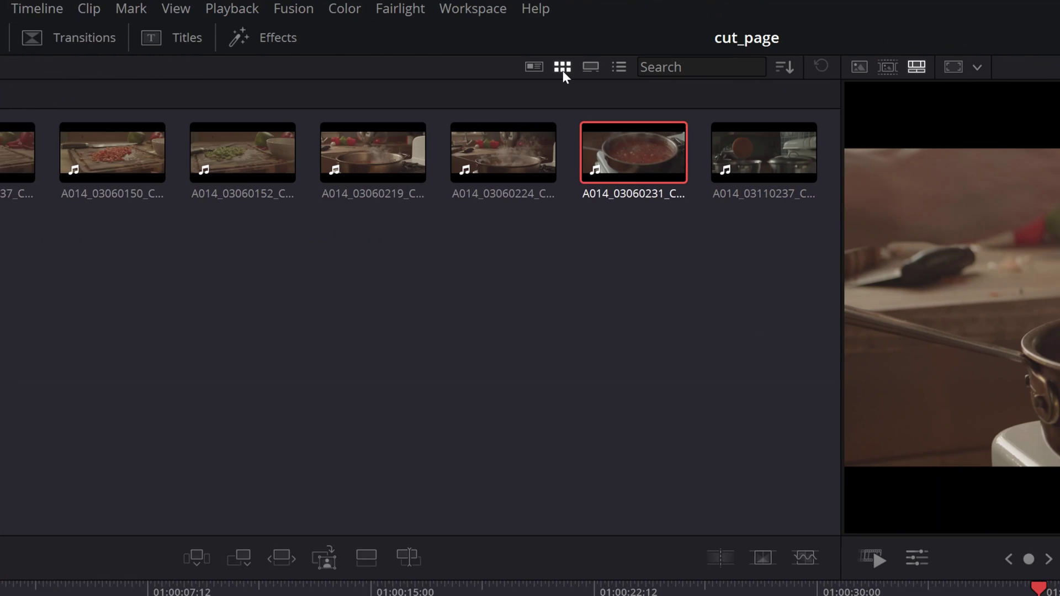
pyautogui.click(788, 66)
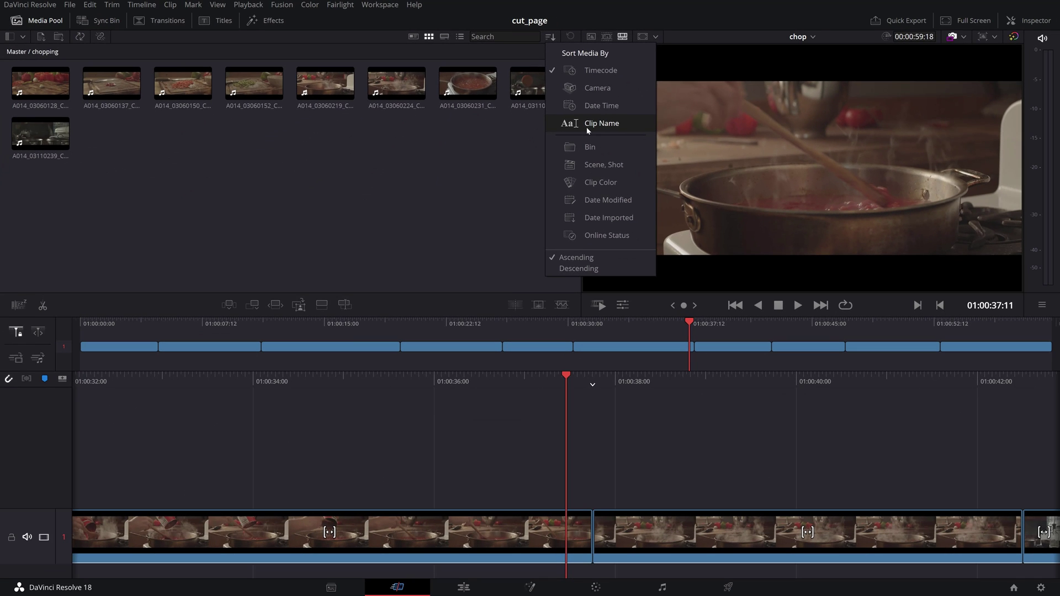
pyautogui.click(676, 232)
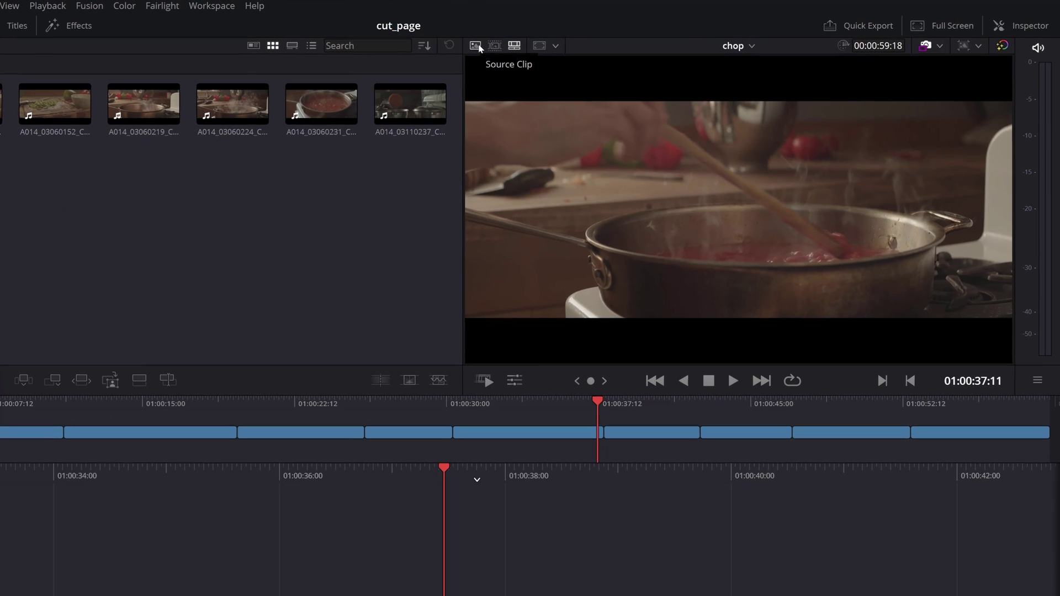
pyautogui.click(593, 37)
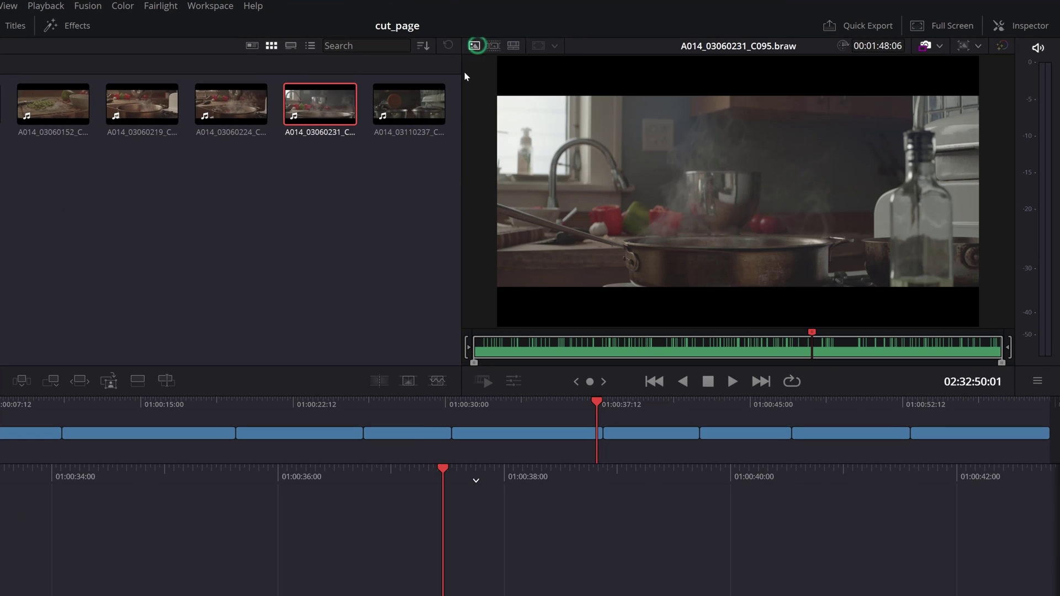
pyautogui.click(573, 56)
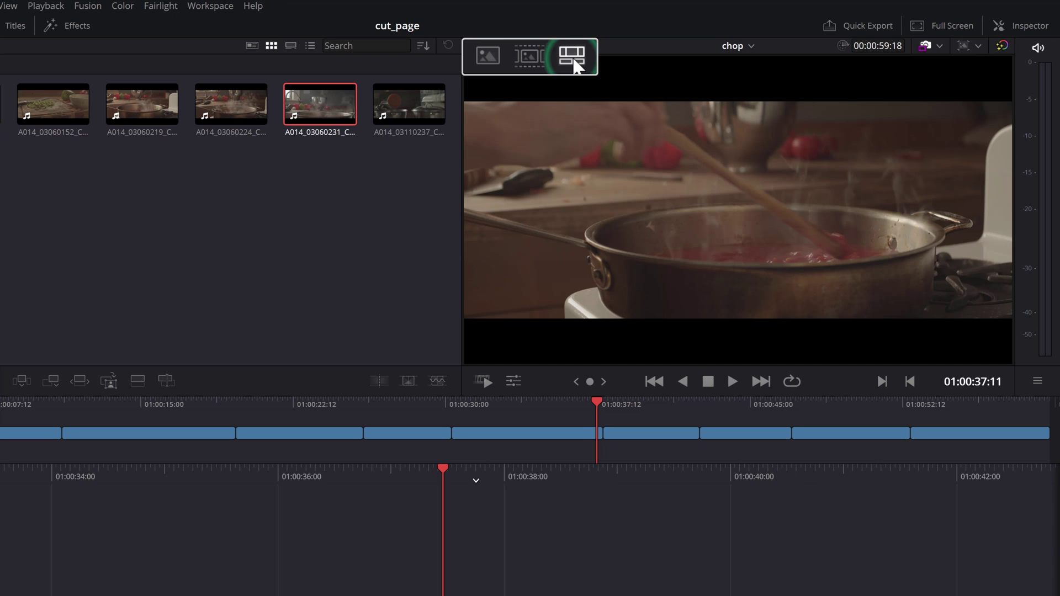
pyautogui.click(733, 381)
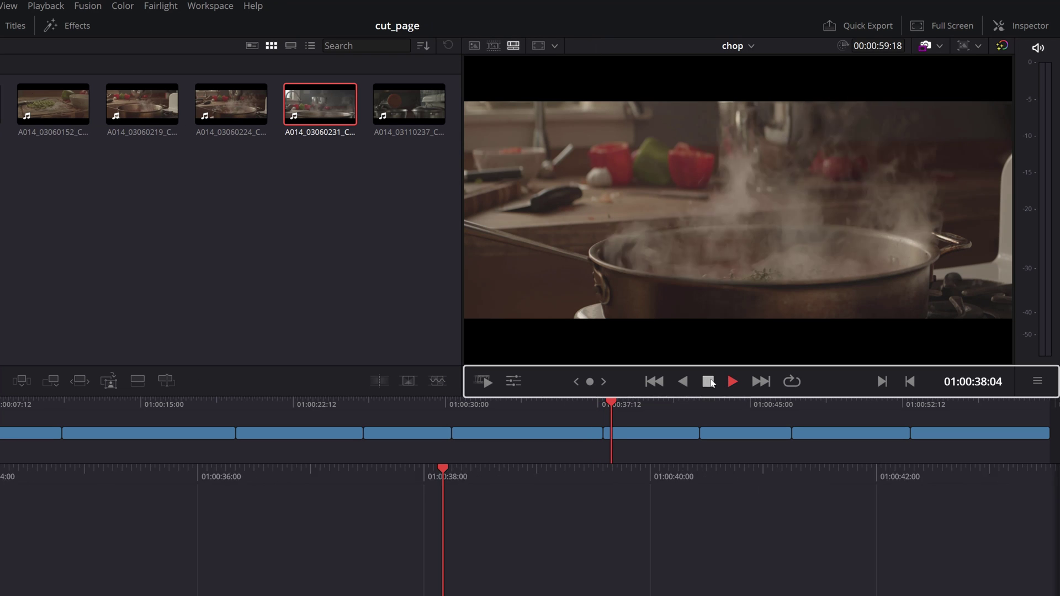
pyautogui.click(705, 383)
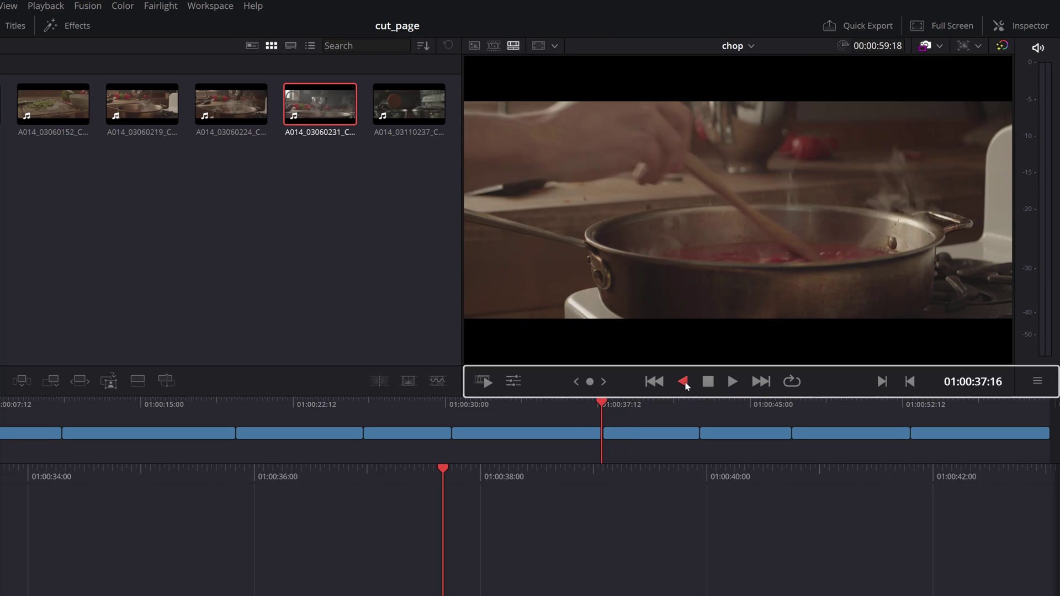
pyautogui.press('space')
pyautogui.moveTo(480, 67)
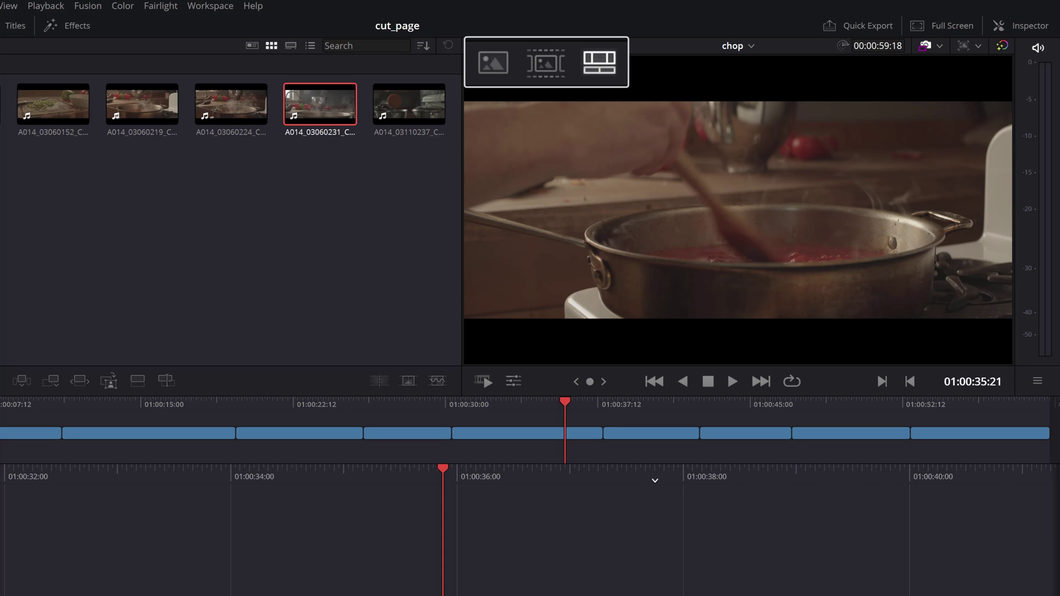
pyautogui.click(488, 56)
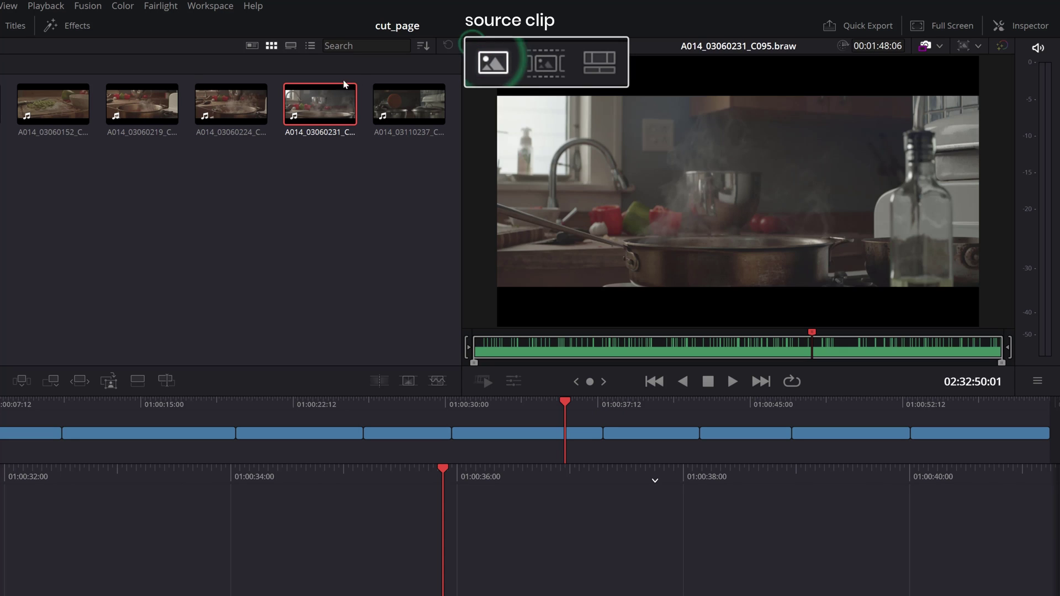
pyautogui.click(232, 105)
pyautogui.click(143, 105)
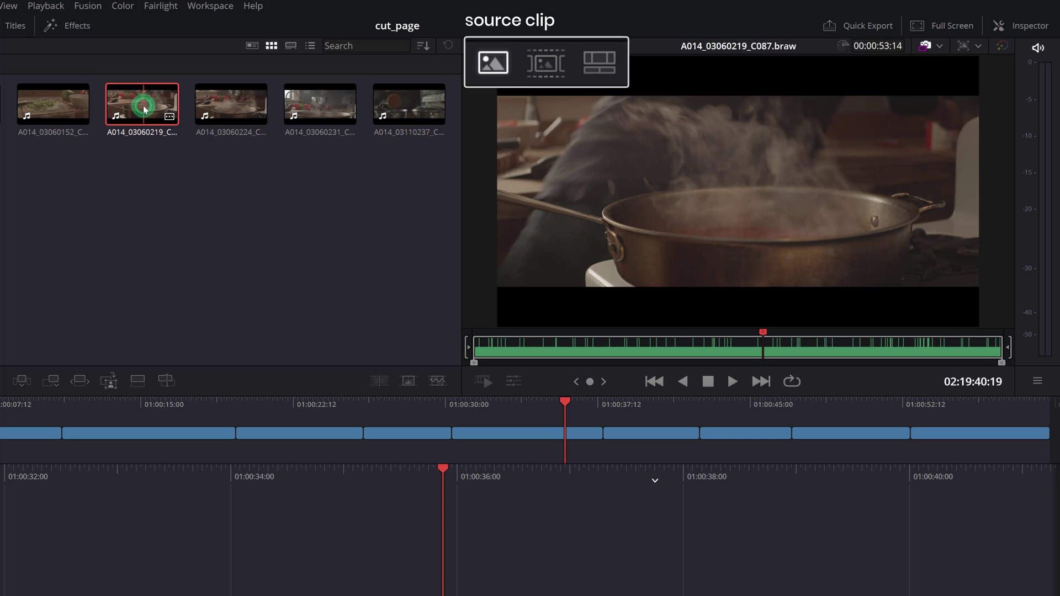
pyautogui.click(540, 63)
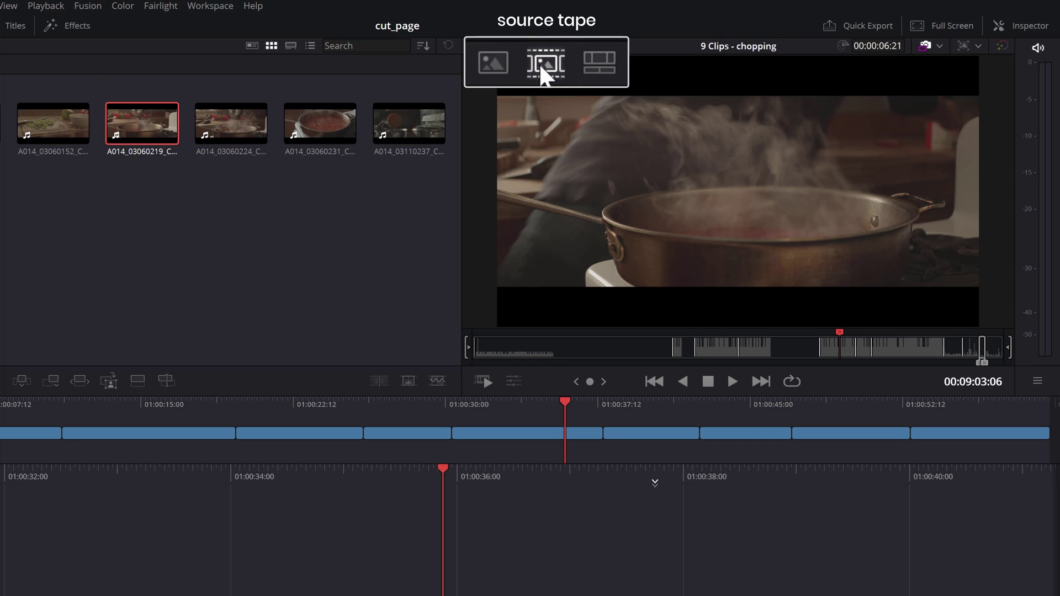
pyautogui.click(571, 345)
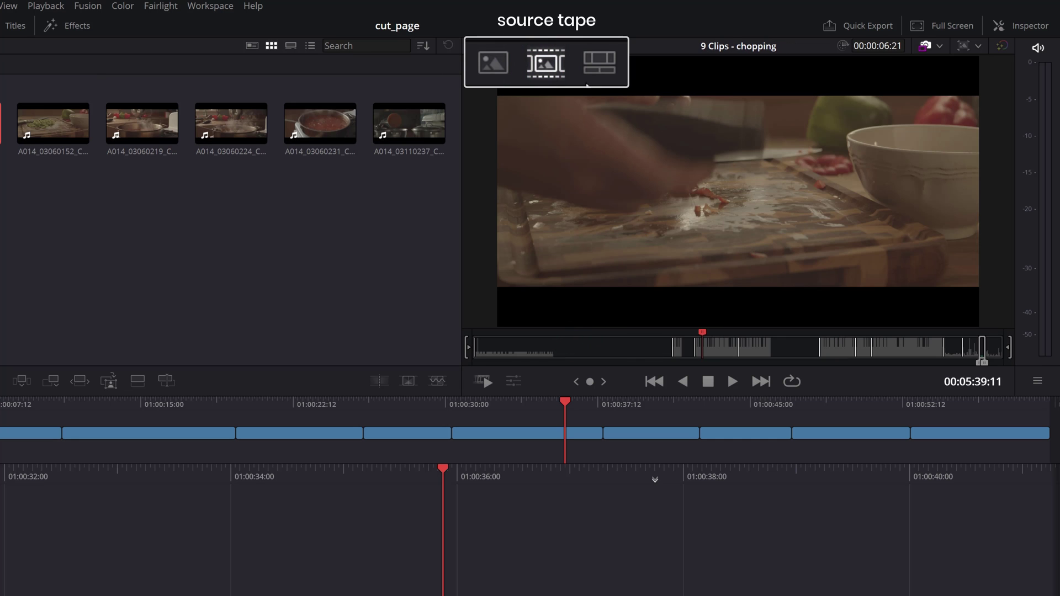
pyautogui.click(602, 65)
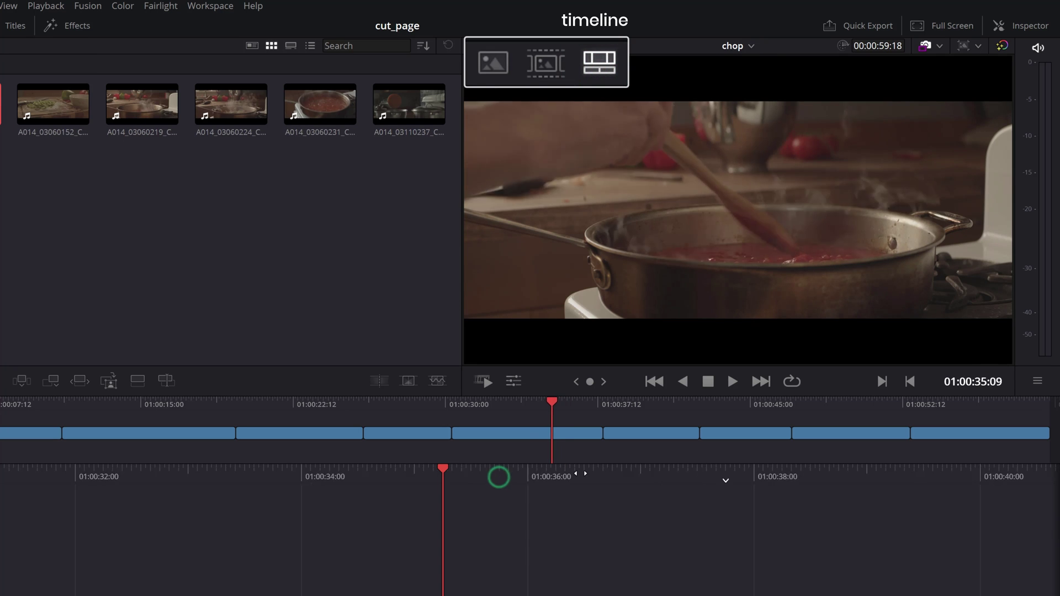
pyautogui.click(499, 477)
# Step: Overlay a 9:16 social-media frame guide on the viewer, then hide the guides
pyautogui.click(555, 47)
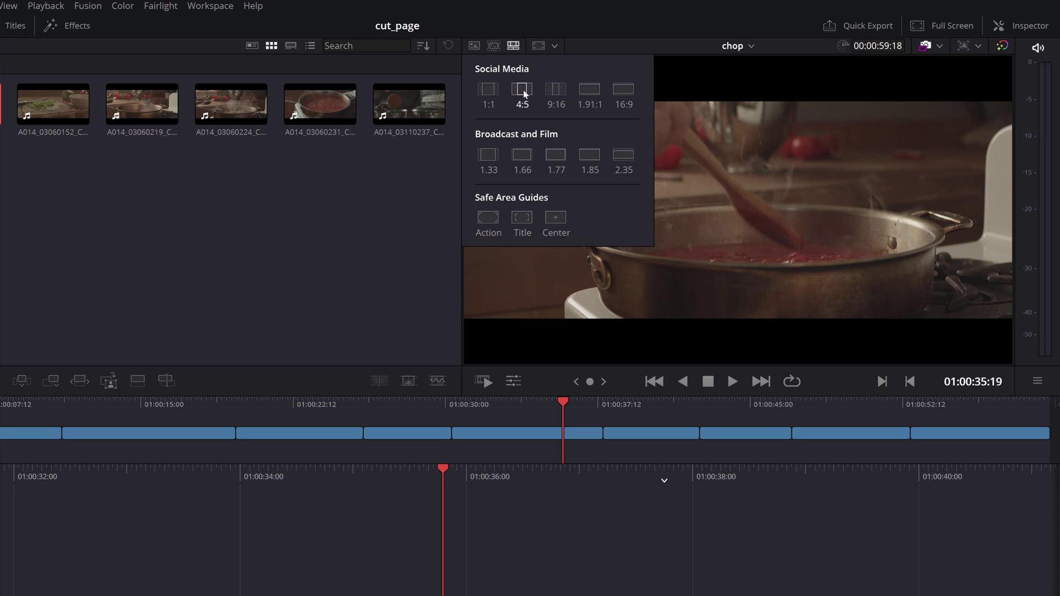
pyautogui.click(556, 90)
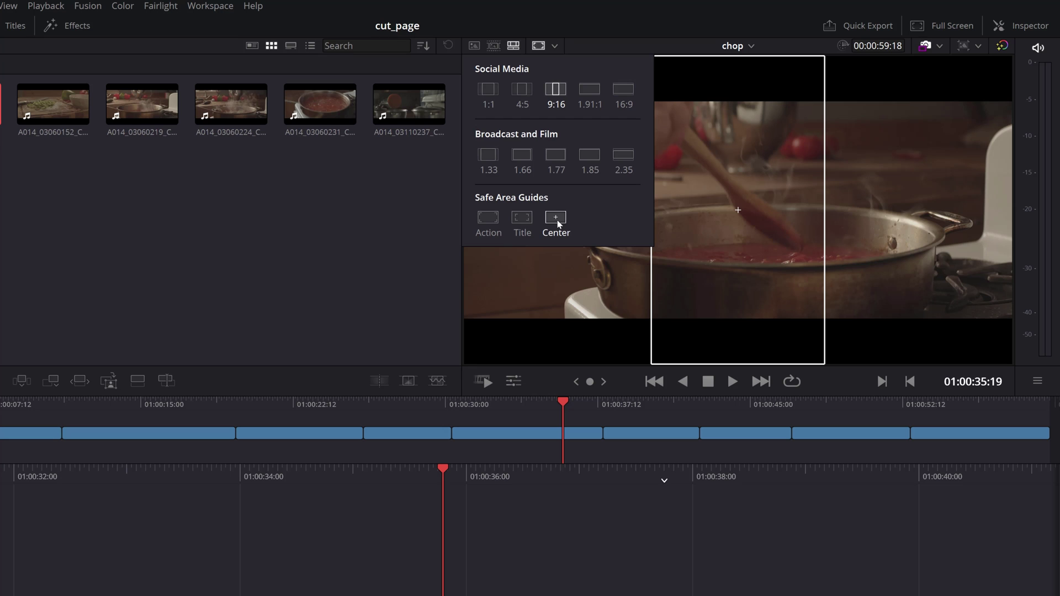
pyautogui.click(559, 223)
# Step: Show the viewer's clip tools and go through Crop, Stabilization, Dynamic Zoom and Auto Color
pyautogui.click(513, 380)
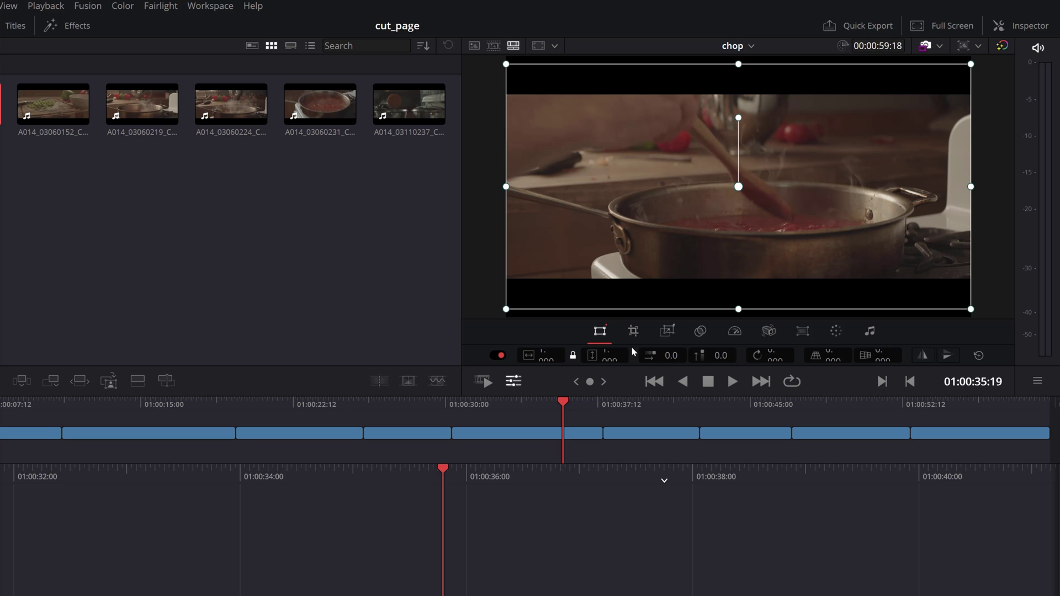
pyautogui.click(634, 331)
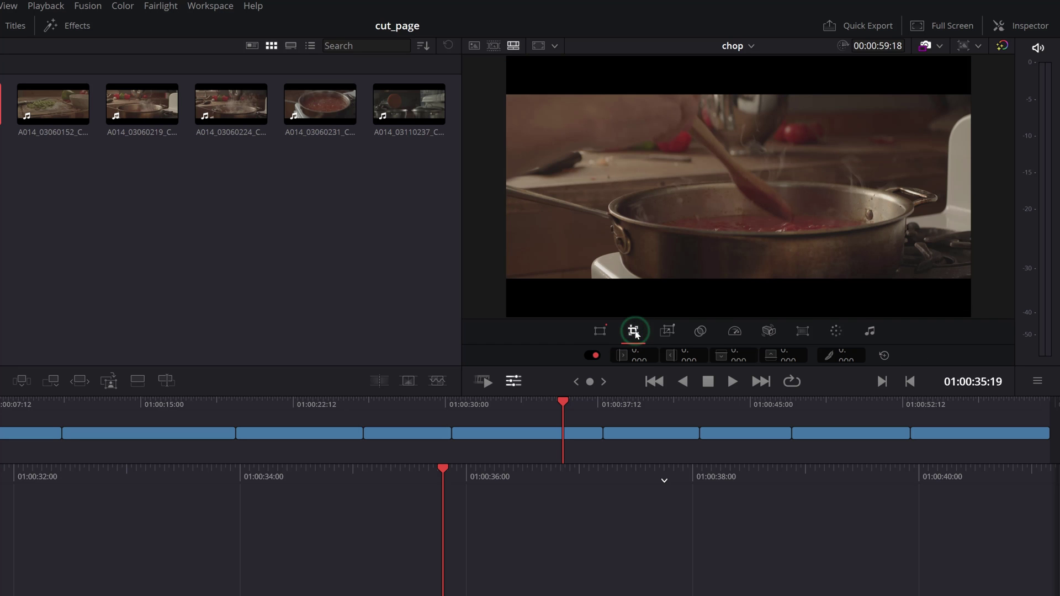
pyautogui.click(762, 332)
pyautogui.click(806, 331)
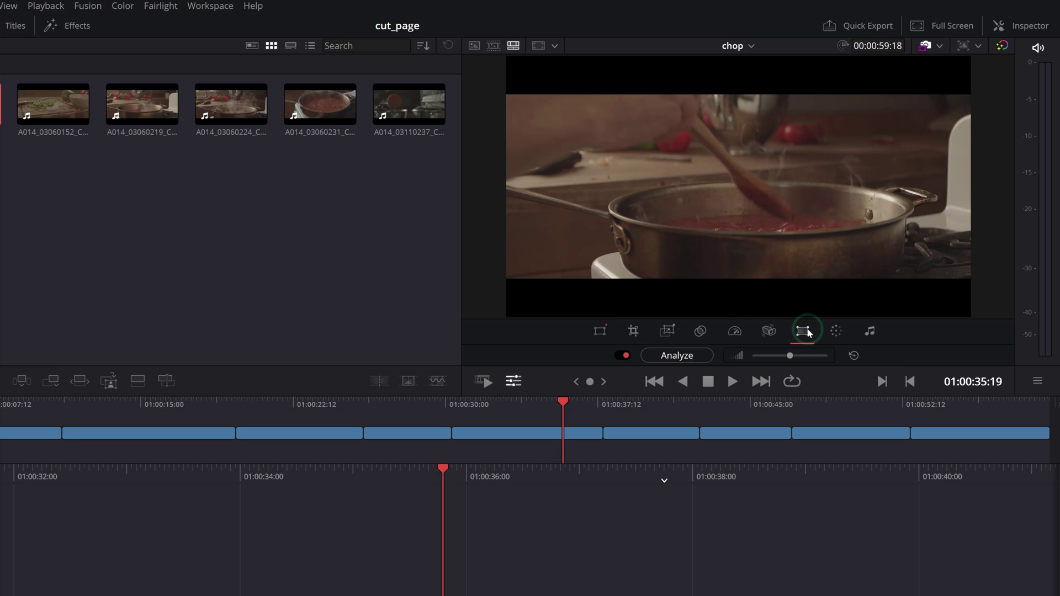
pyautogui.click(839, 331)
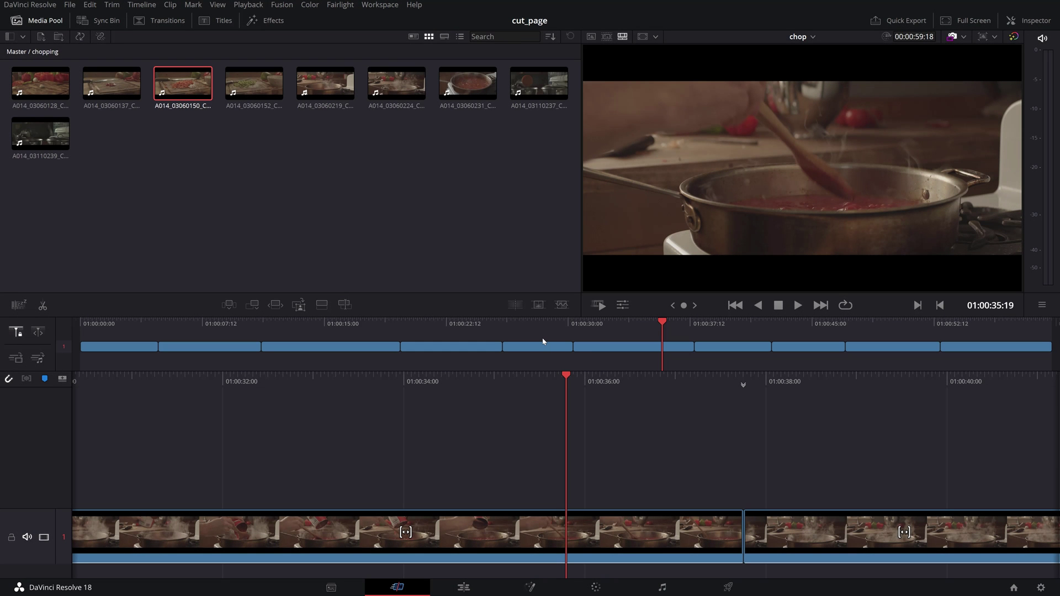
# Step: Scrub the chop edit between about 01:00:23 and 01:00:49 to review it
pyautogui.click(549, 324)
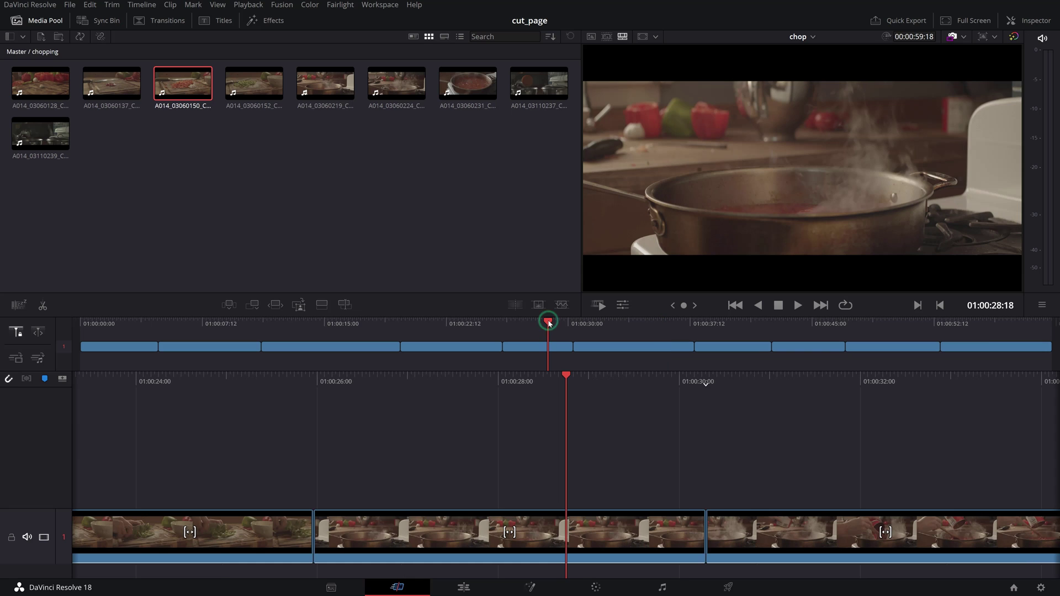
pyautogui.click(466, 323)
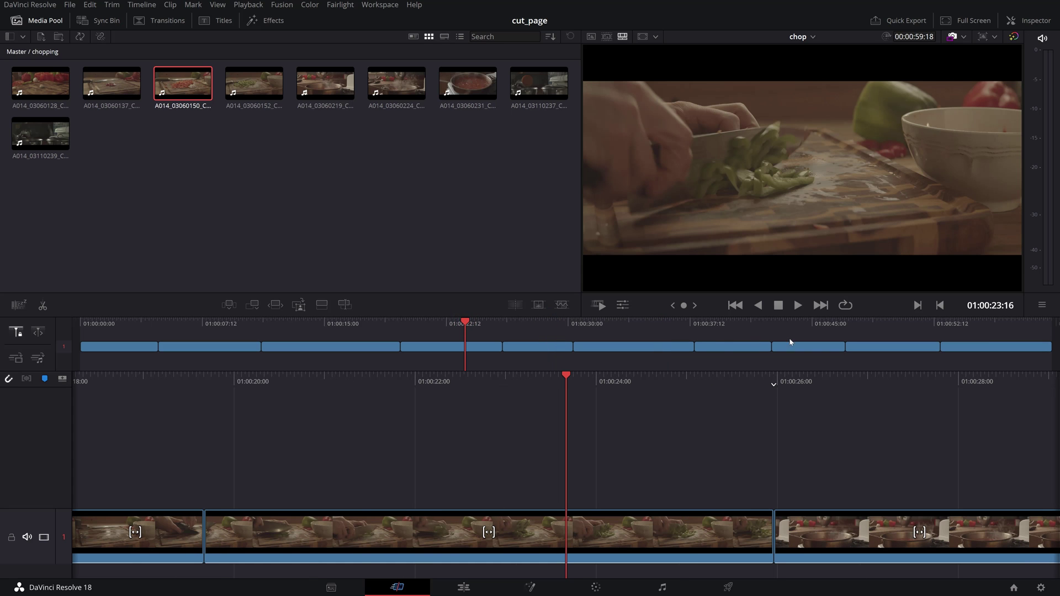
pyautogui.click(808, 324)
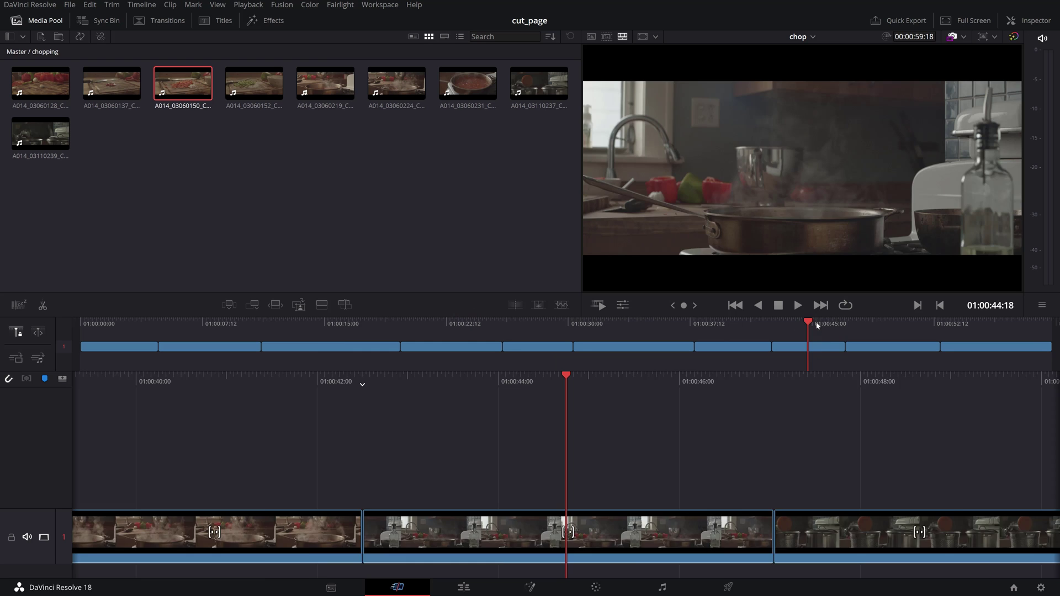
pyautogui.moveTo(817, 326); pyautogui.dragTo(732, 331)
pyautogui.click(823, 326)
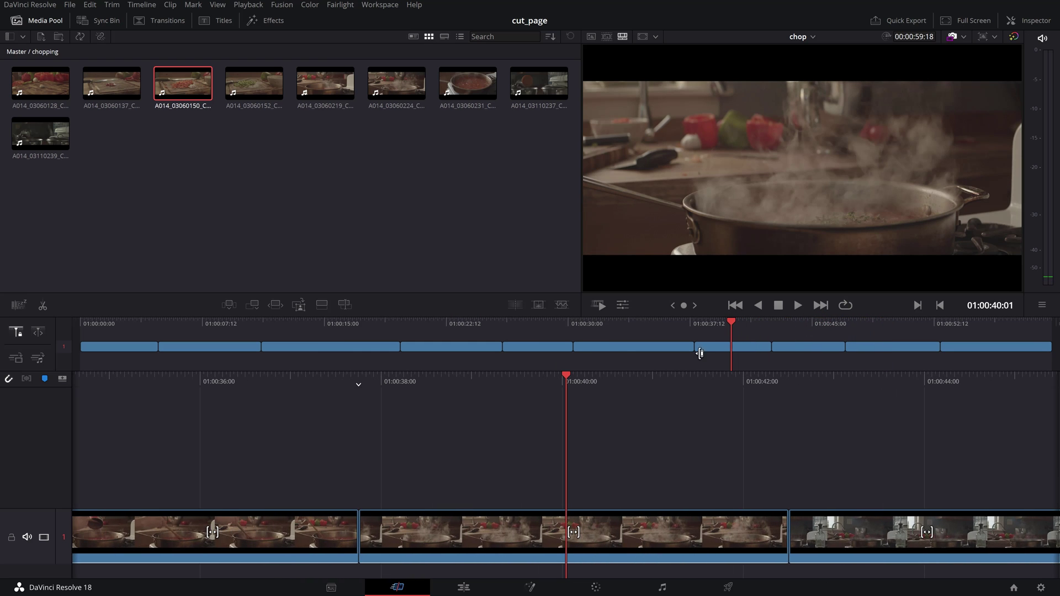
pyautogui.moveTo(580, 377); pyautogui.dragTo(816, 368)
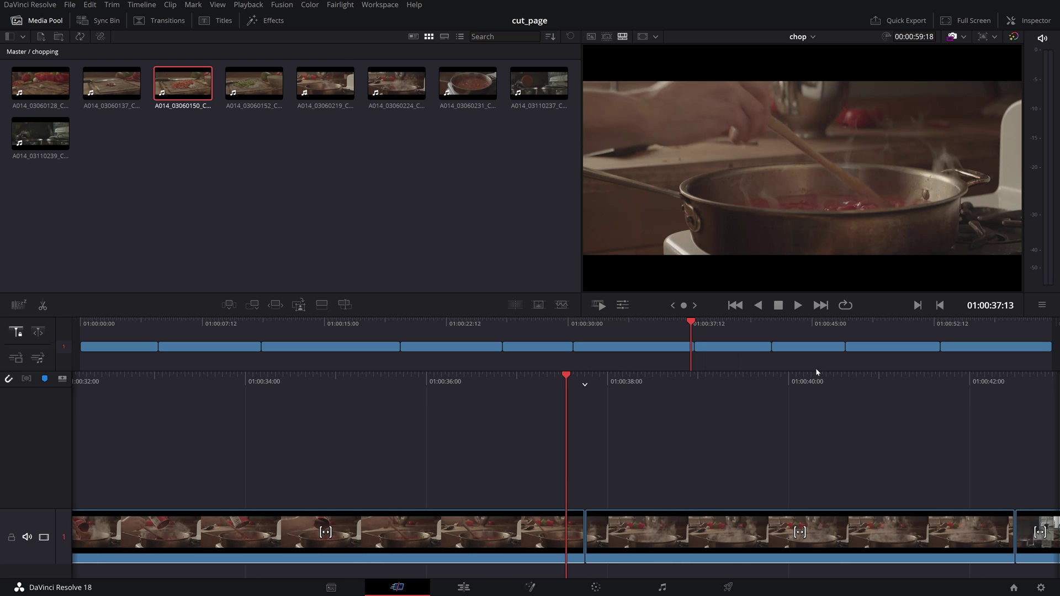
# Step: Cue the playhead near 01:00:12 and play around the cut, stopping at 01:00:12:07
pyautogui.click(628, 328)
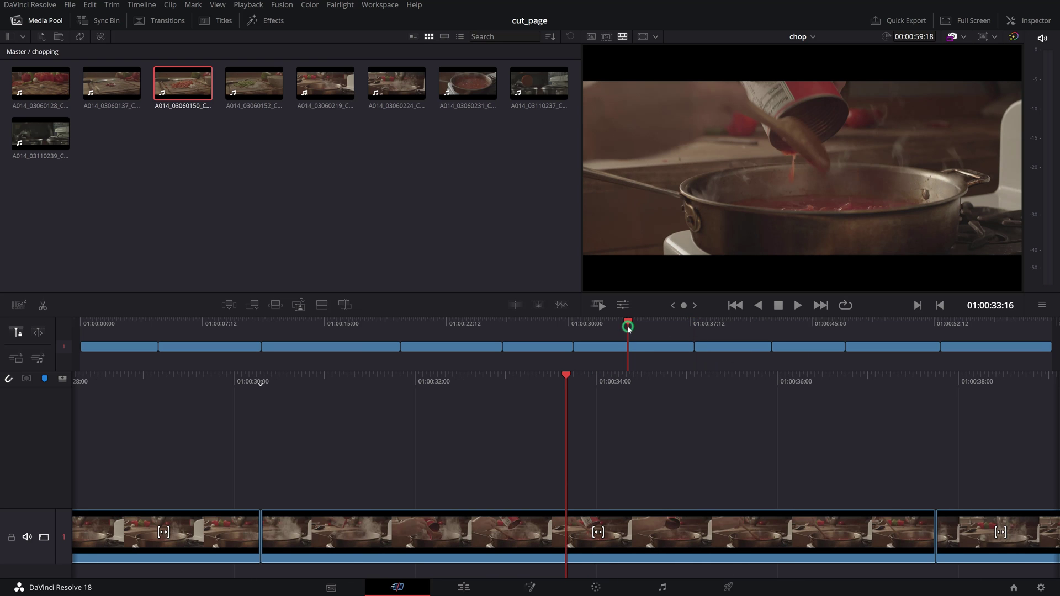
pyautogui.click(311, 324)
pyautogui.moveTo(239, 326); pyautogui.dragTo(294, 322)
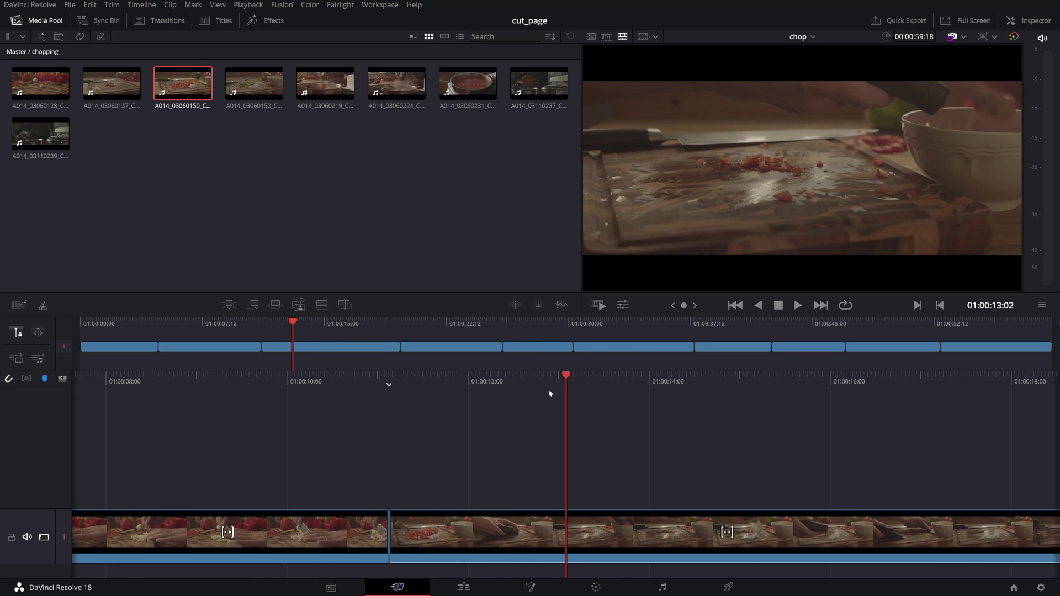
pyautogui.moveTo(610, 379); pyautogui.dragTo(883, 371)
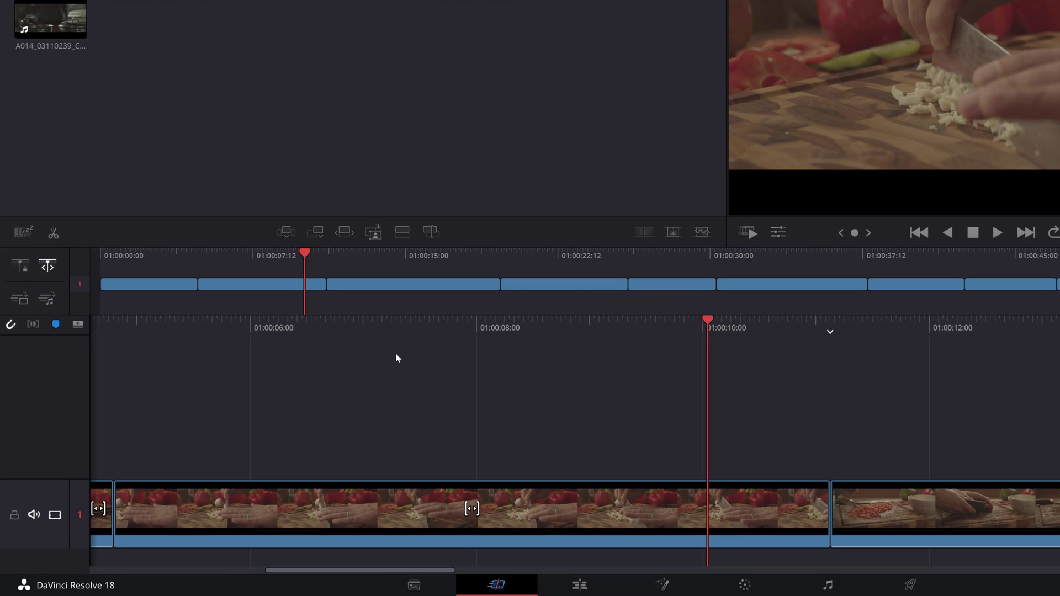
pyautogui.press('/')
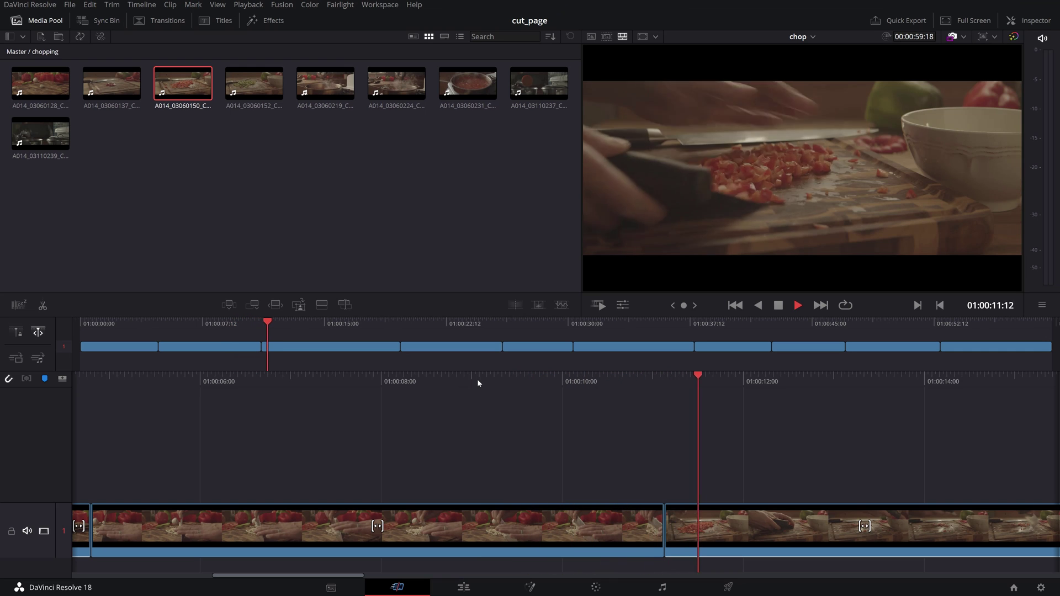
pyautogui.press('space')
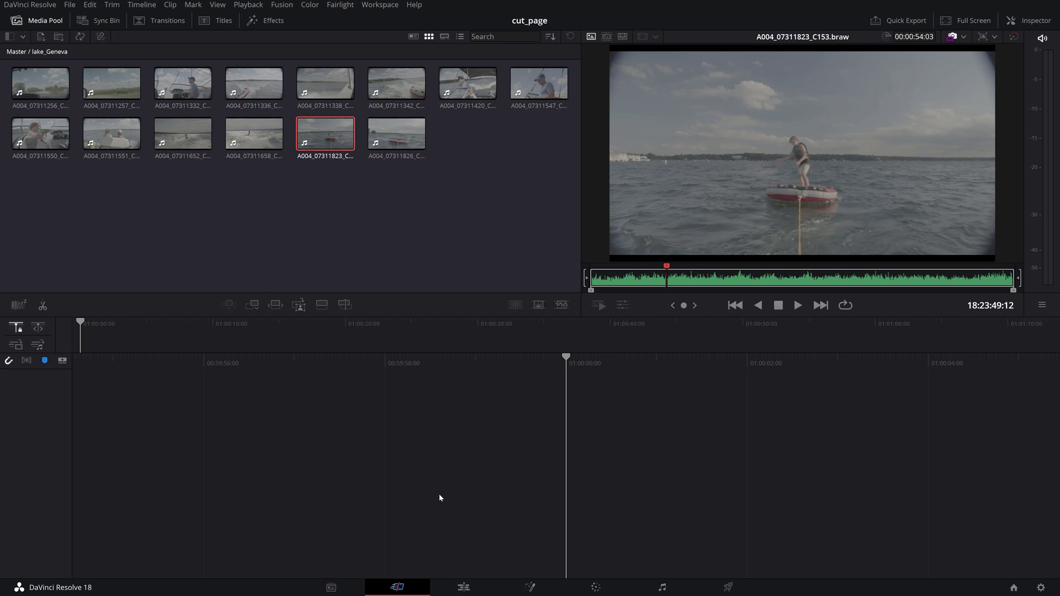
# Step: Create a new empty timeline named 'tubing' with Ctrl+N
pyautogui.hotkey('ctrl', 'n')
pyautogui.write('tubing')
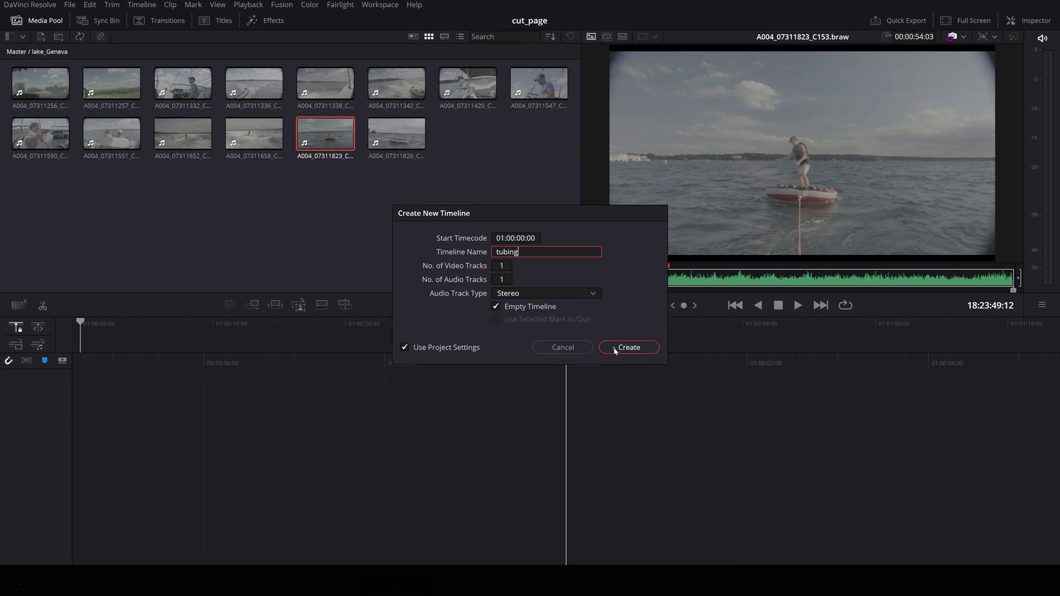
pyautogui.click(615, 349)
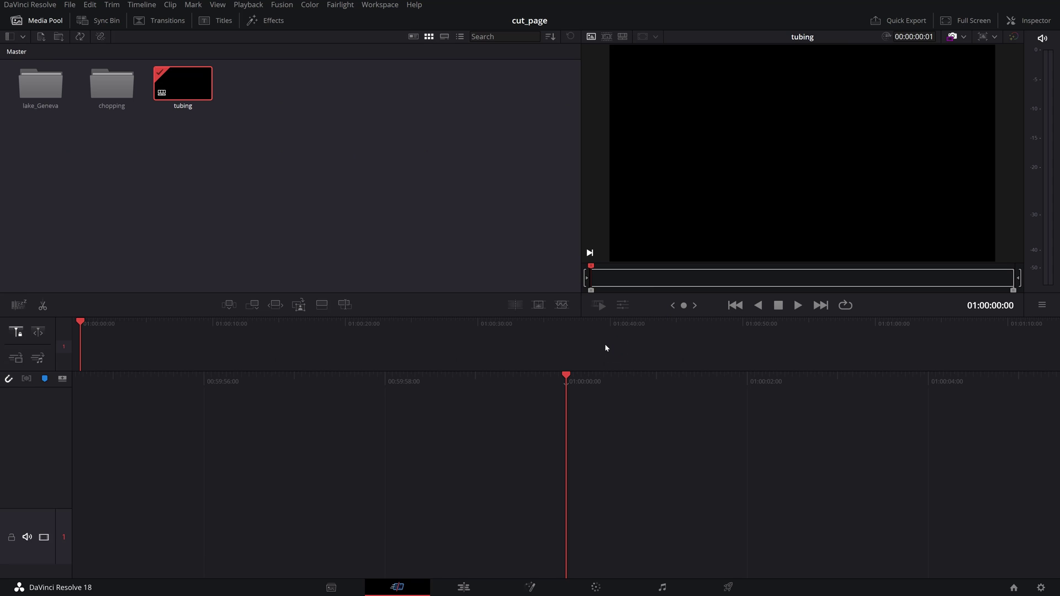
# Step: Open the lake_Geneva bin and scrub through its clips as one source tape
pyautogui.doubleClick(49, 91)
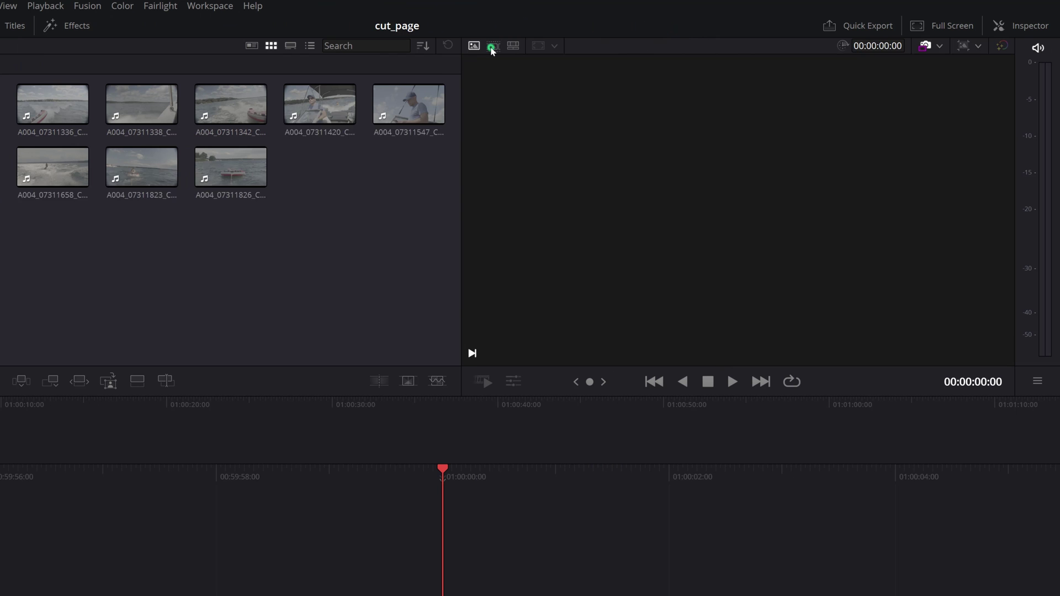
pyautogui.click(492, 47)
pyautogui.moveTo(474, 332); pyautogui.dragTo(981, 305)
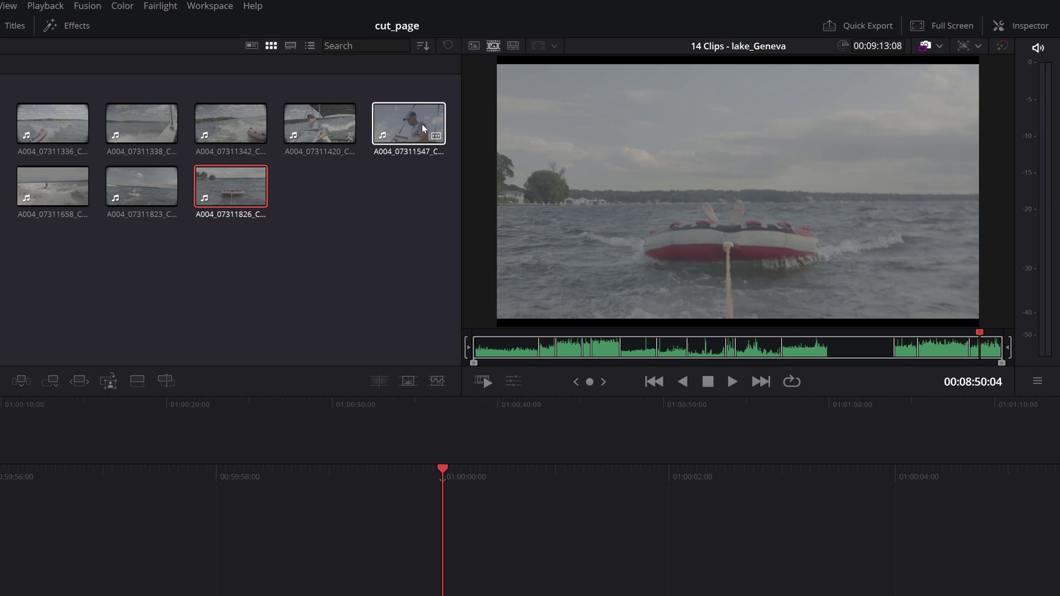
# Step: Sort the lake clips in ascending order and return to the source tape's start
pyautogui.click(423, 47)
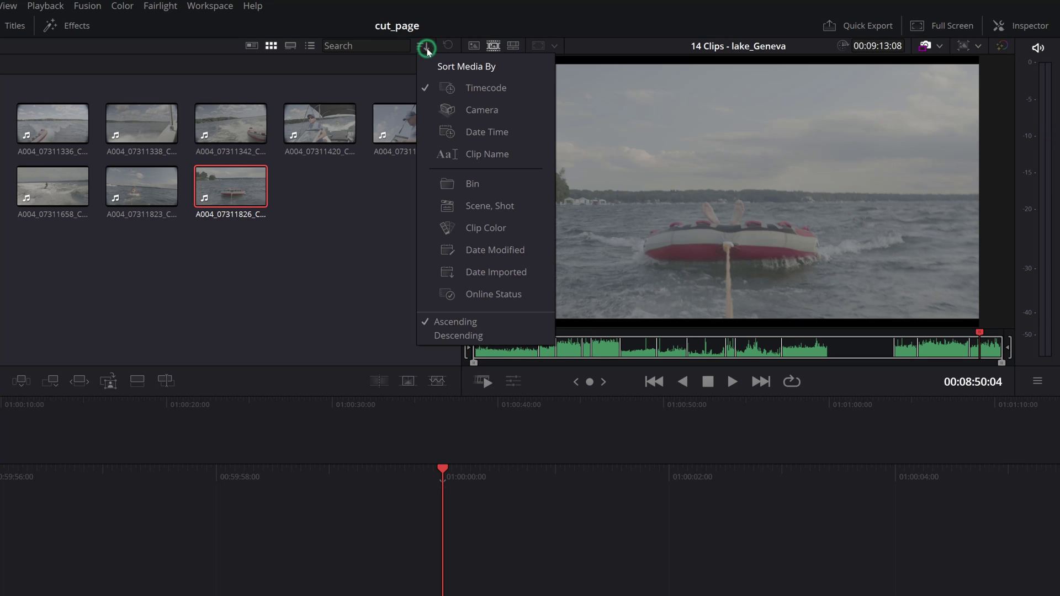
pyautogui.click(444, 336)
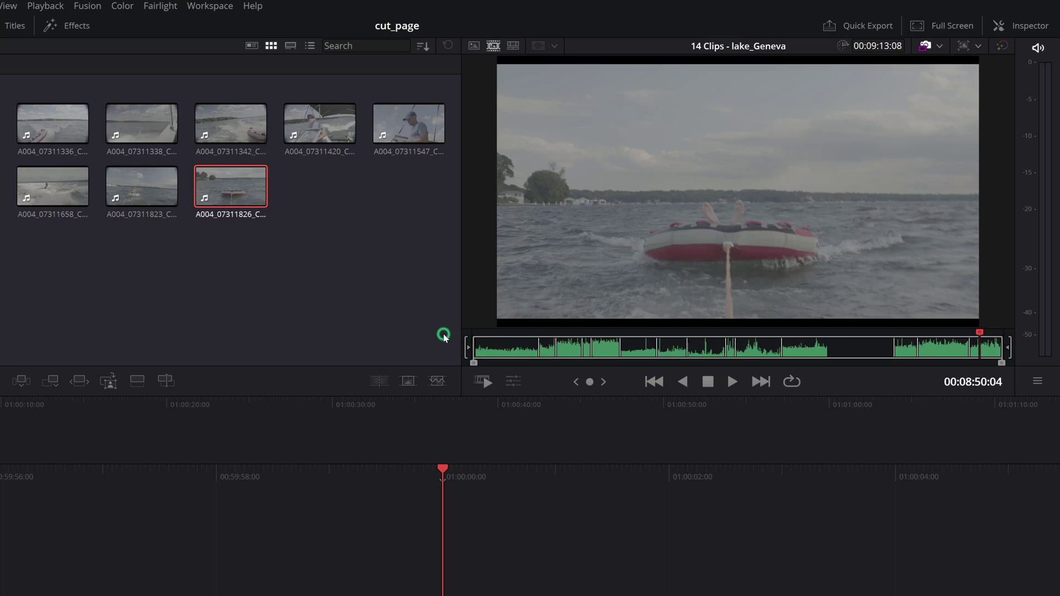
pyautogui.click(426, 47)
pyautogui.click(443, 322)
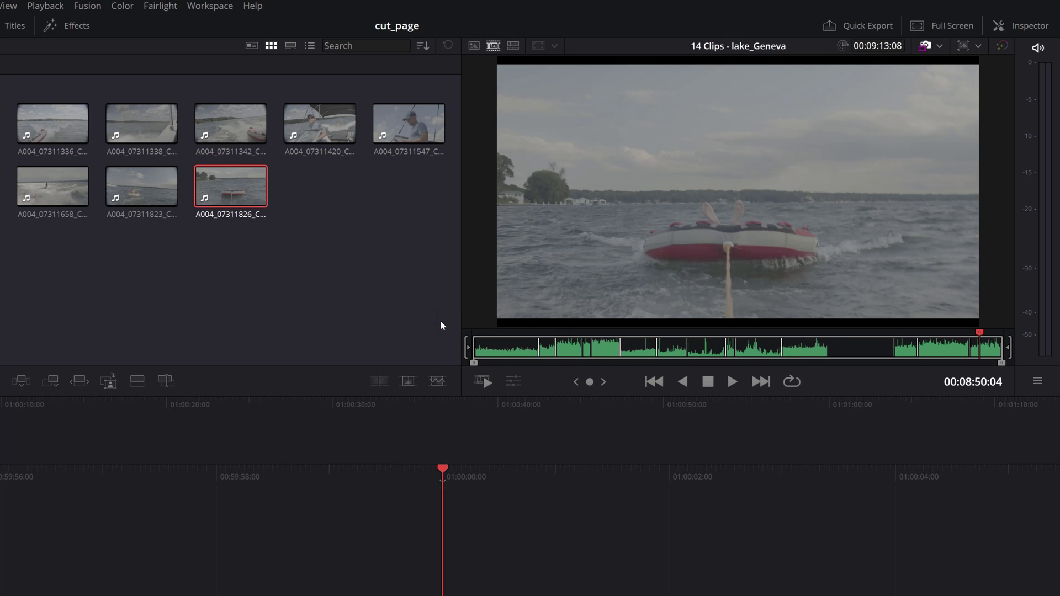
pyautogui.click(488, 347)
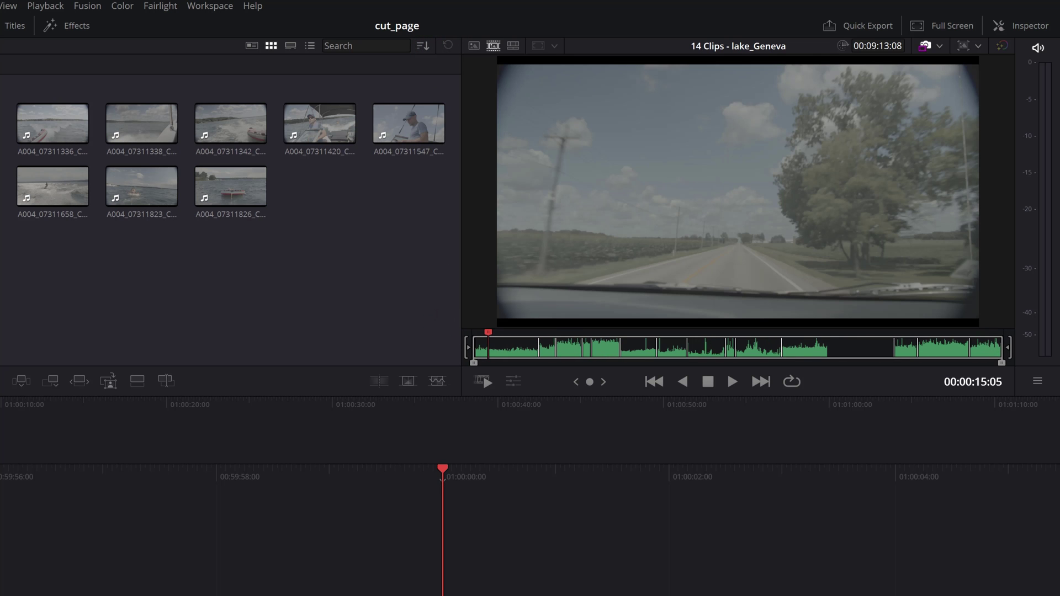
# Step: Append a marked section of the road clip, then the next lake clip, to the tubing timeline
pyautogui.press('l')
pyautogui.press('l')
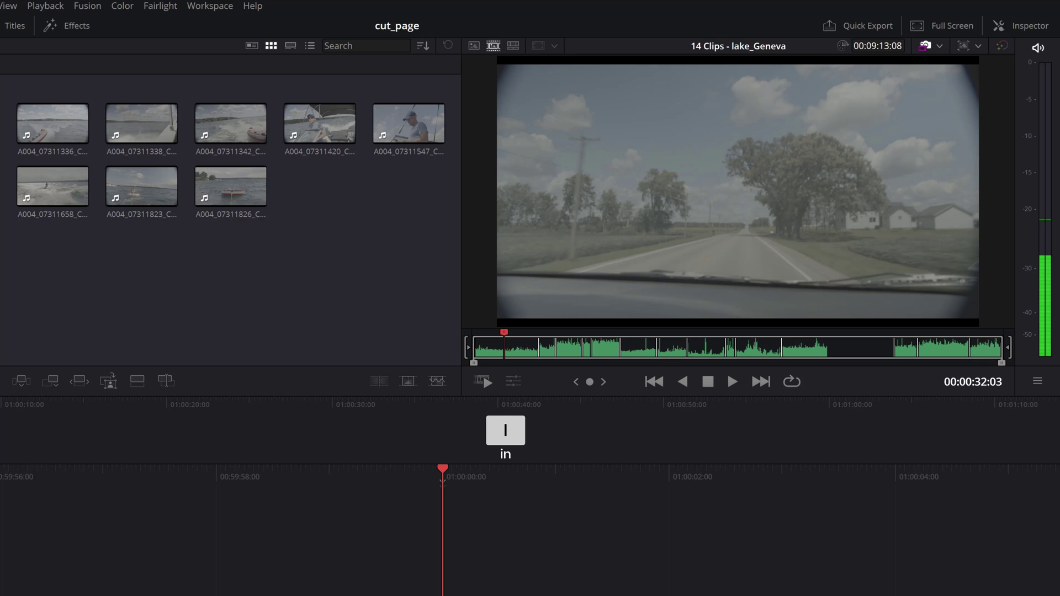
pyautogui.click(506, 334)
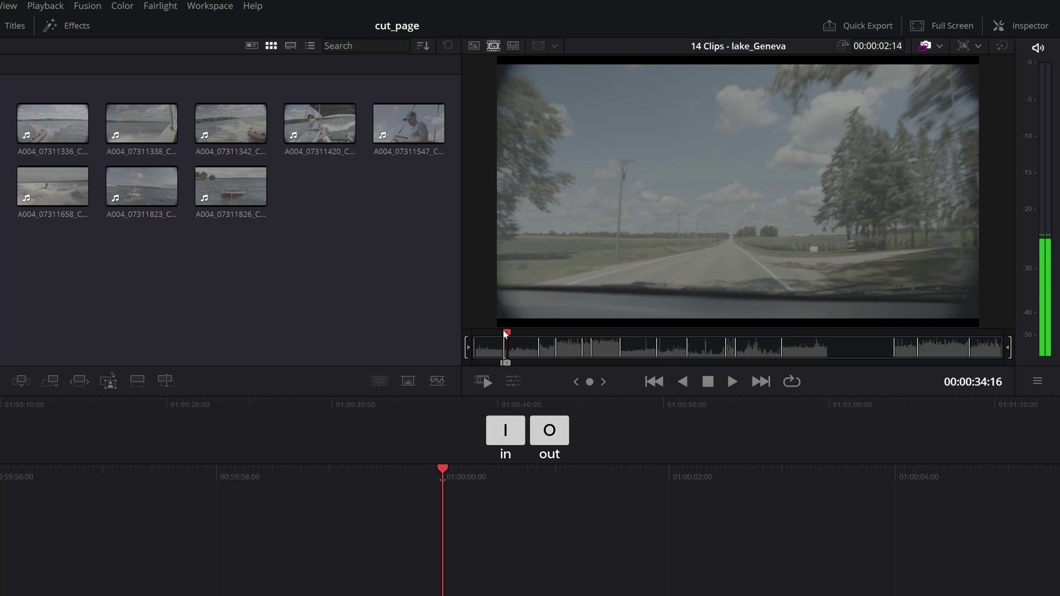
pyautogui.press('F9')
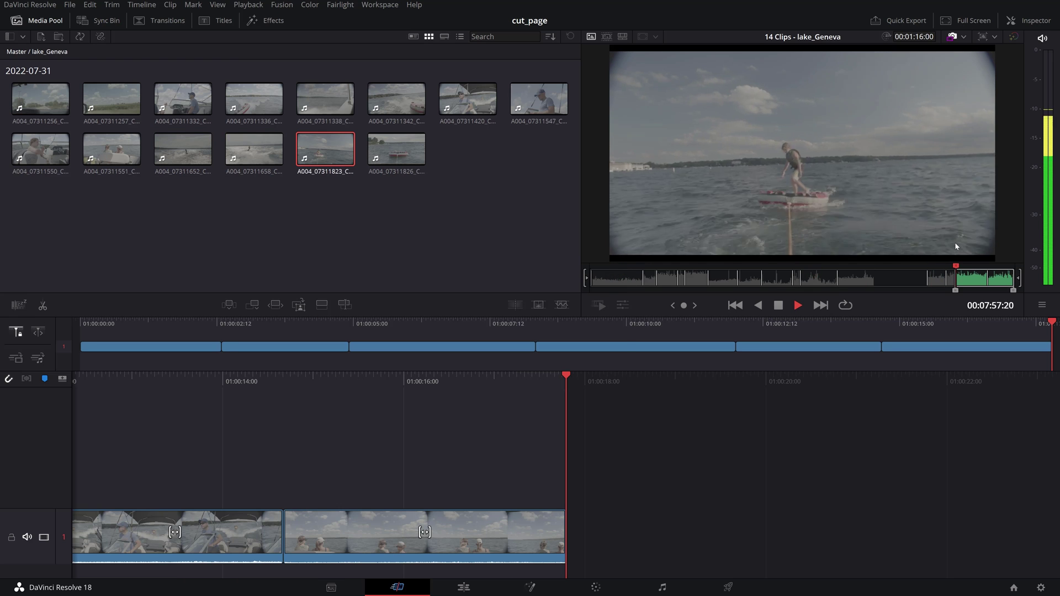
pyautogui.press('F9')
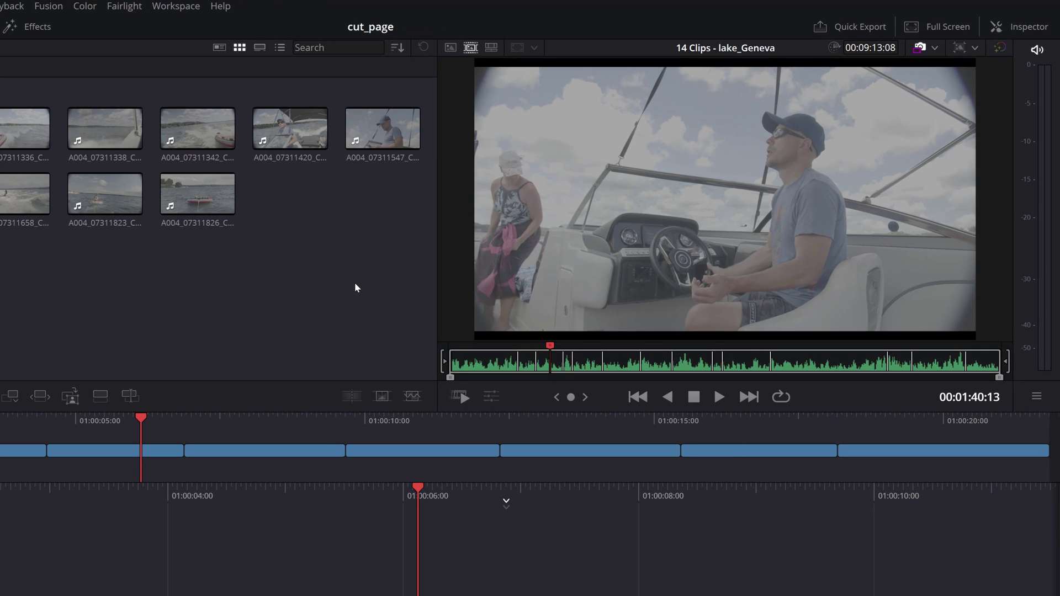
# Step: Shuttle forward through the source tape at rising speeds up to 64x, then stop
pyautogui.press('l')
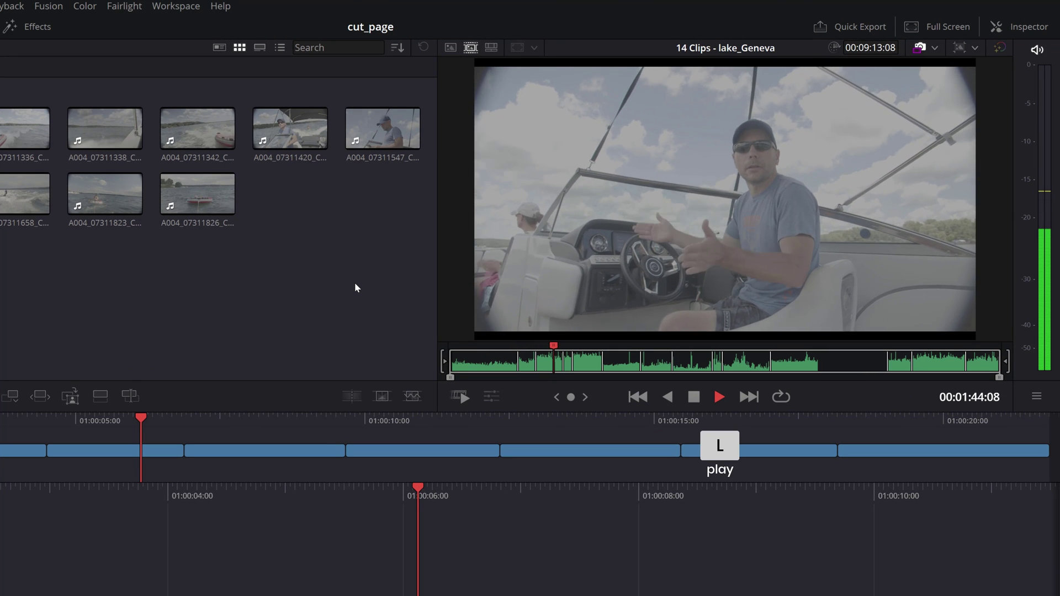
pyautogui.press('l')
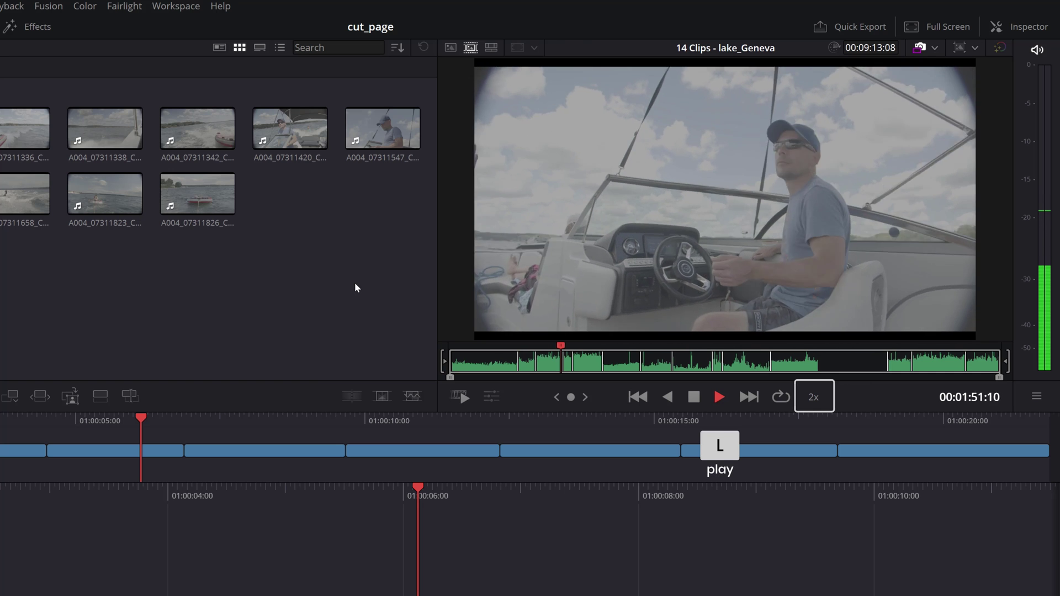
pyautogui.press('l')
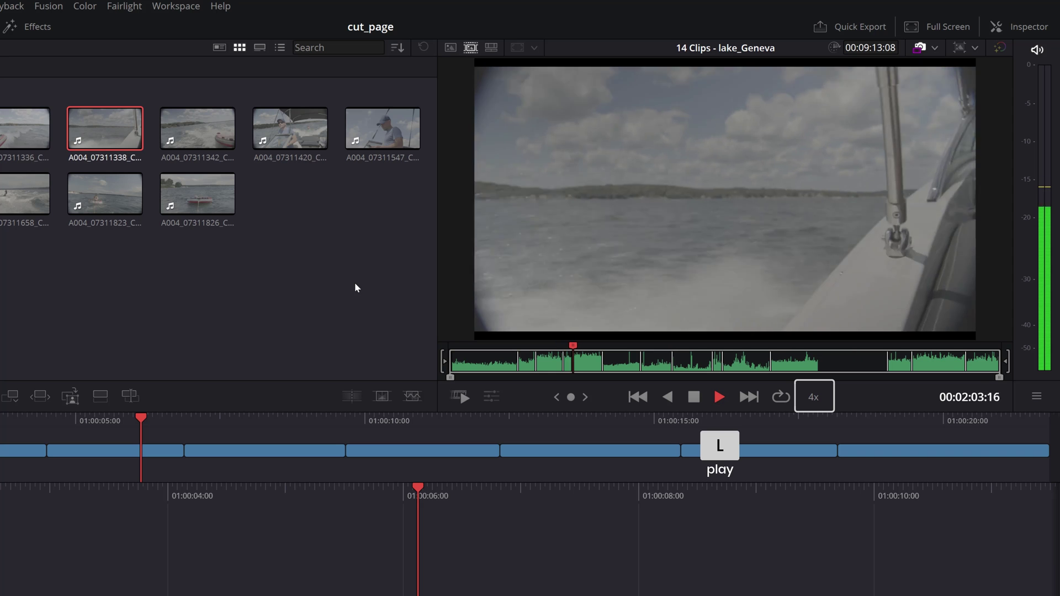
pyautogui.press('l')
pyautogui.press('l')
pyautogui.press('l')
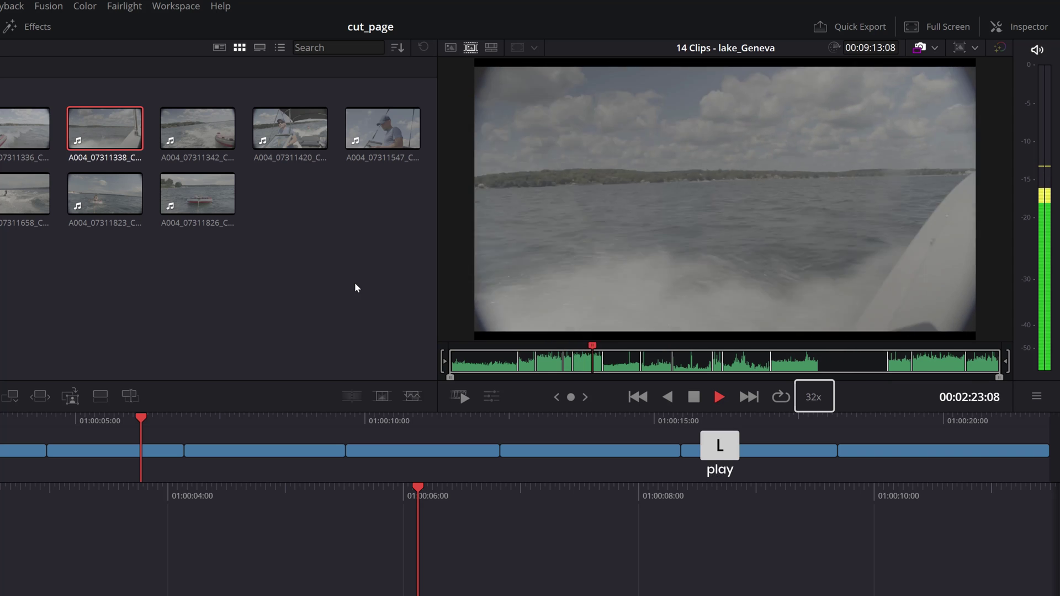
pyautogui.press('l')
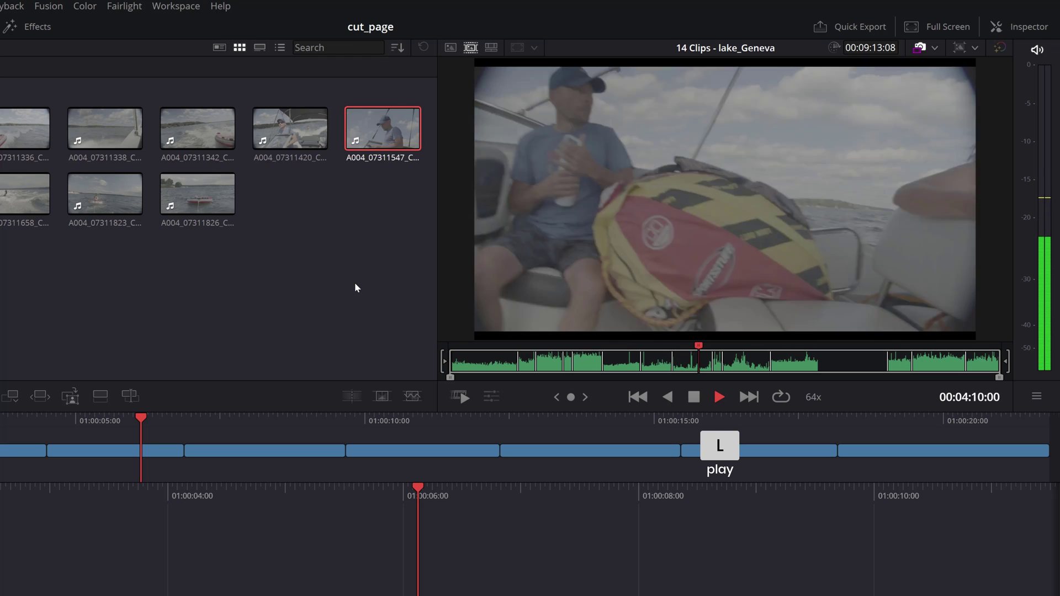
pyautogui.press('k')
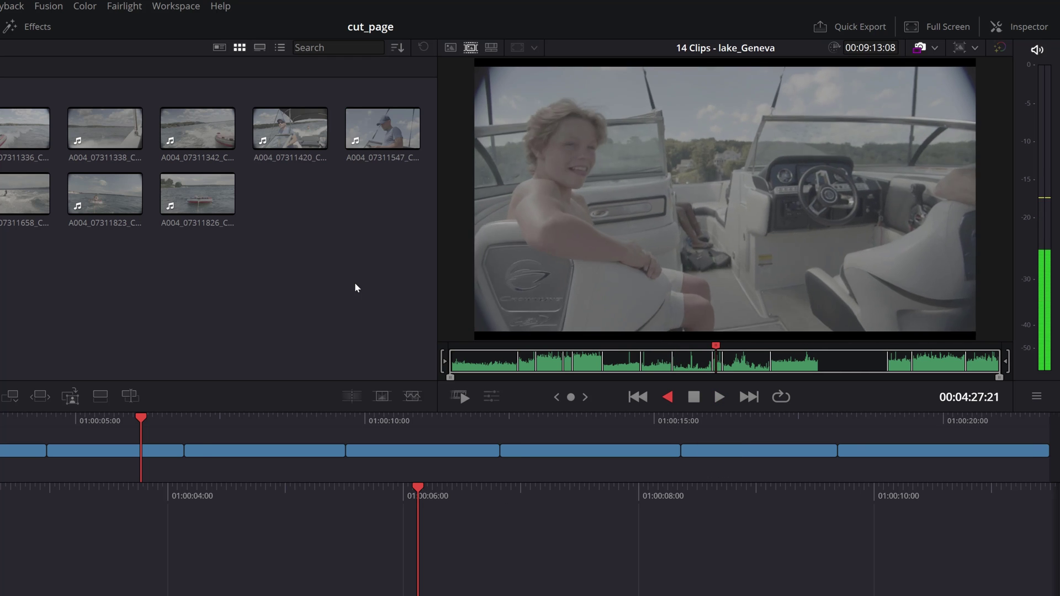
# Step: Cue the wakeboarding shot near 00:05:30 and play it in slow motion forward and backward
pyautogui.click(777, 363)
pyautogui.hotkey('k', 'l')
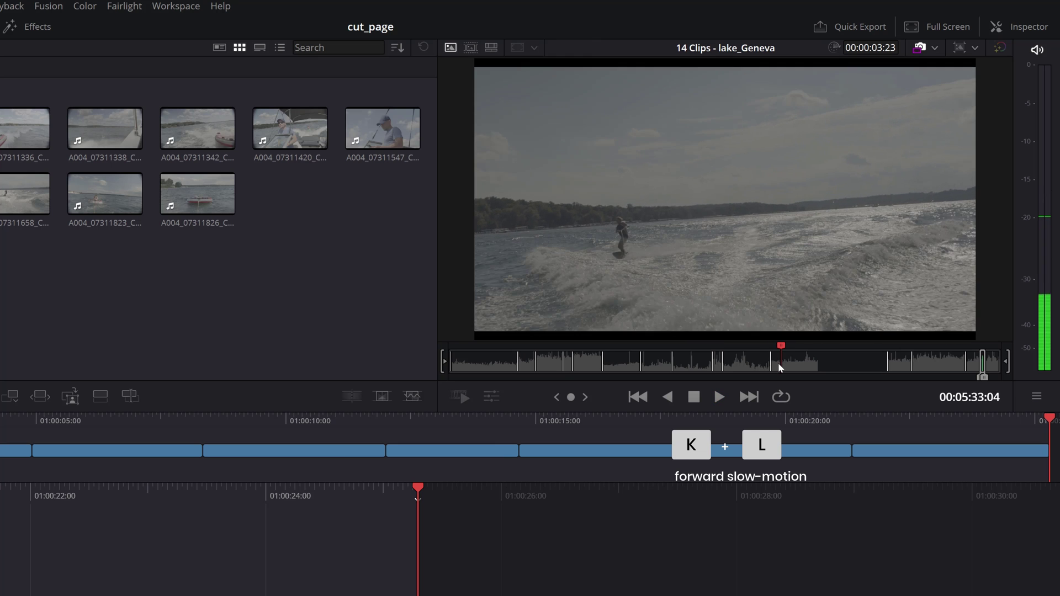
pyautogui.hotkey('j', 'k')
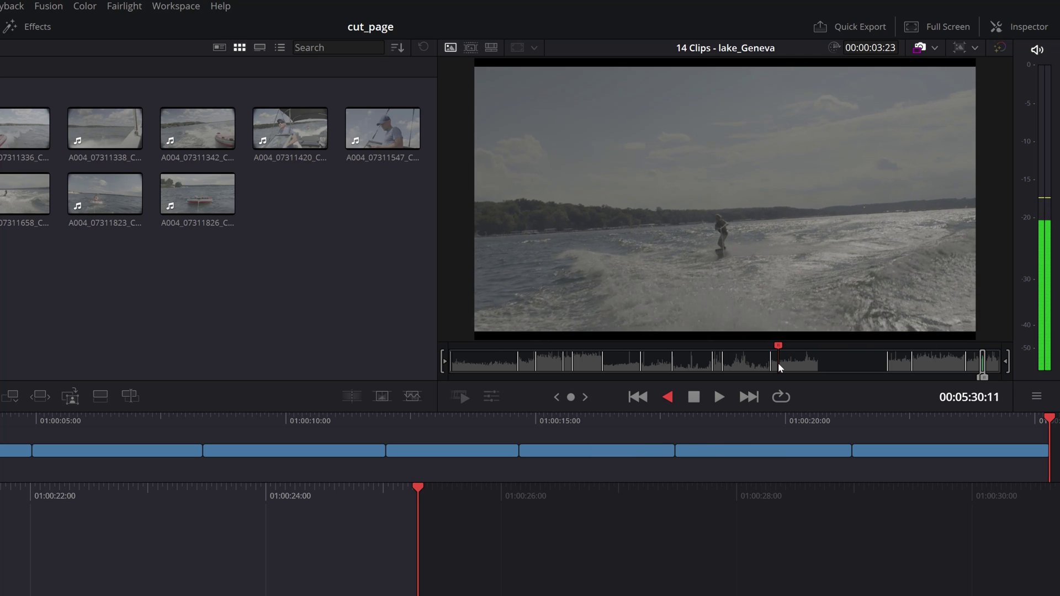
# Step: Preview the tubing clip alone in single-clip mode, then return to the 14-clip source tape near 00:08:17
pyautogui.click(931, 347)
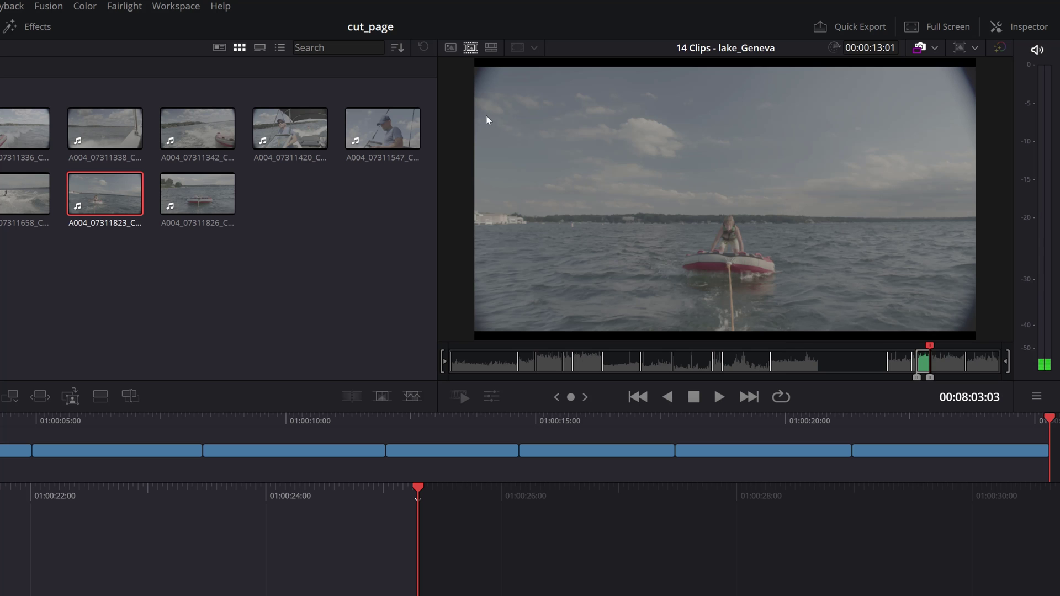
pyautogui.click(471, 48)
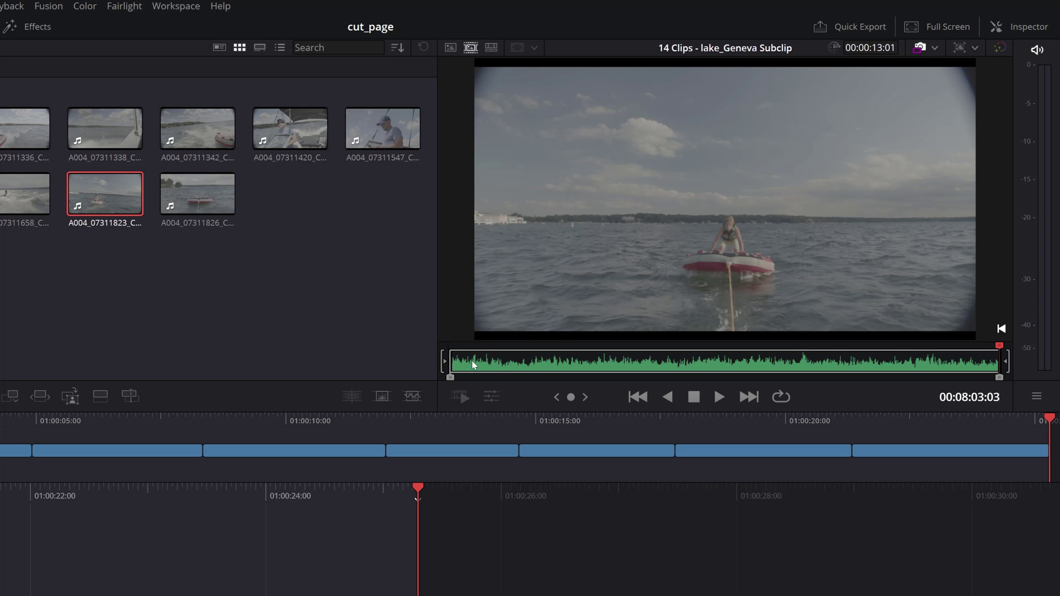
pyautogui.moveTo(493, 363); pyautogui.dragTo(791, 357)
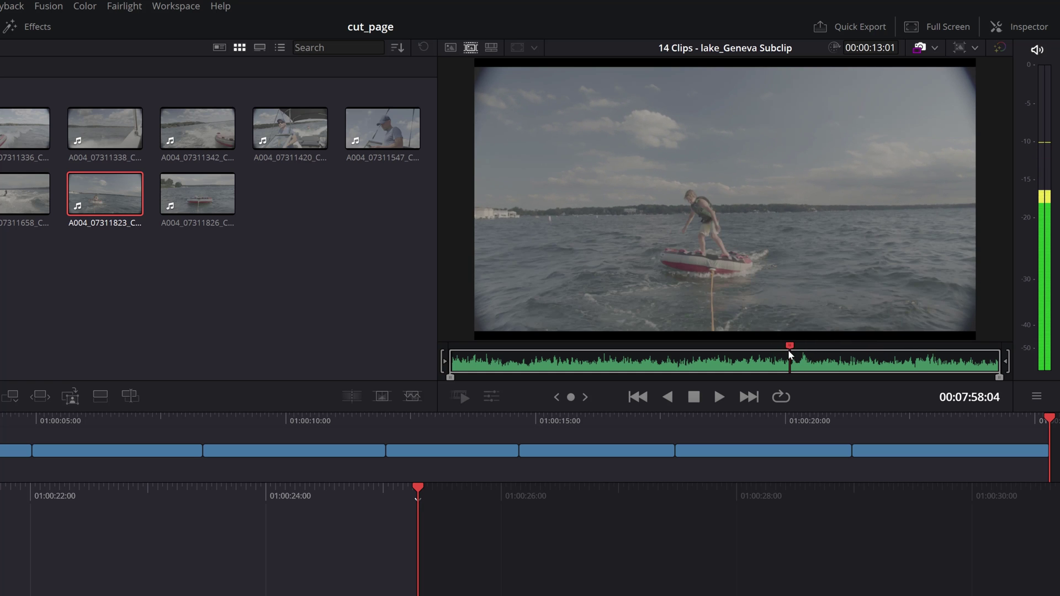
pyautogui.press('Escape')
pyautogui.moveTo(929, 348); pyautogui.dragTo(954, 334)
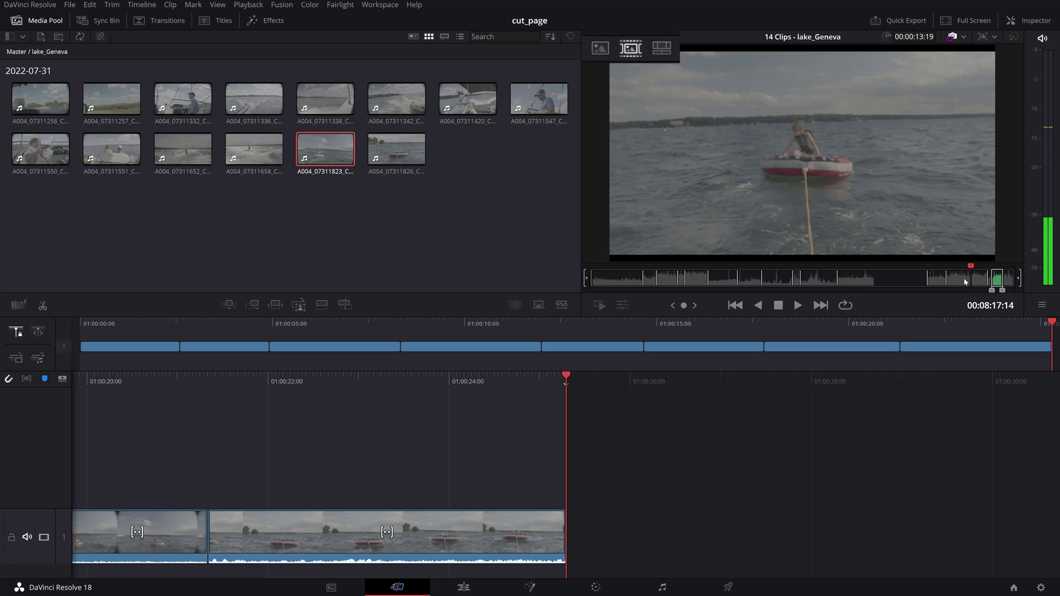
# Step: Toggle the viewer with Q between tubing timeline and source tape, scrubbing each to the tube-riding section
pyautogui.press('q')
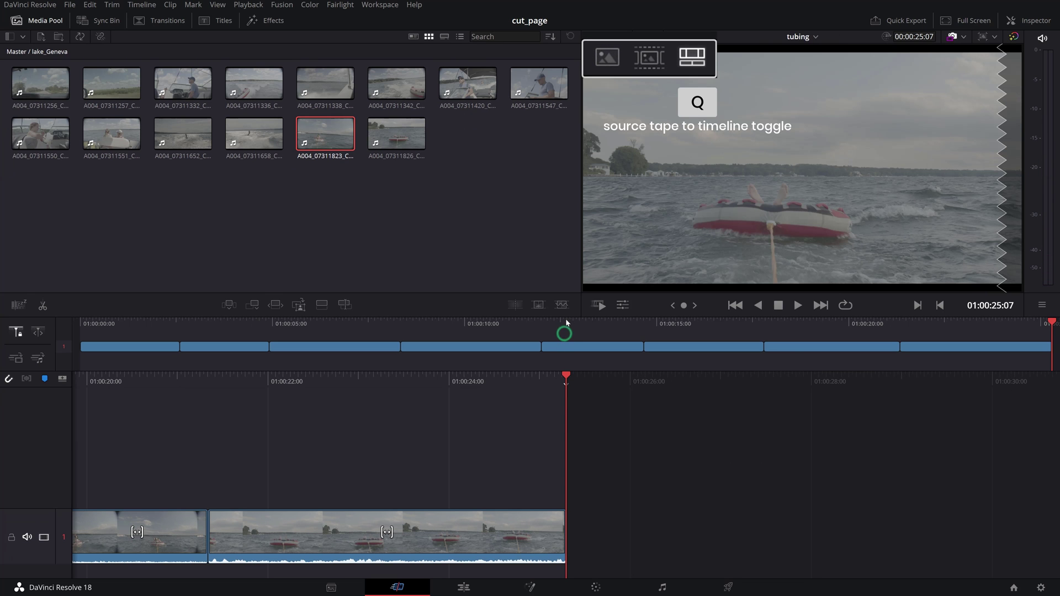
pyautogui.moveTo(566, 323); pyautogui.dragTo(710, 343)
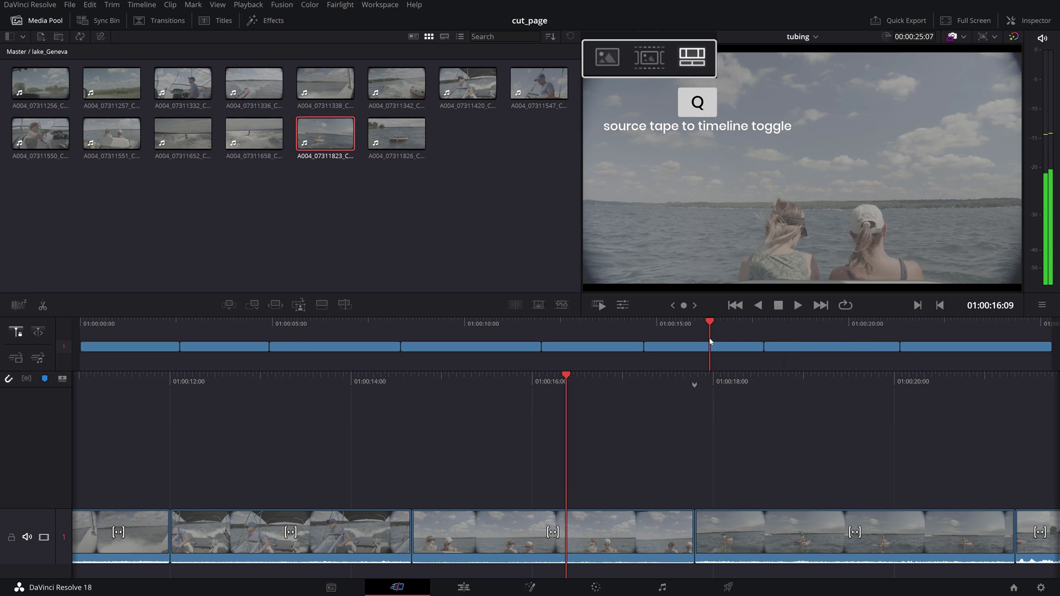
pyautogui.press('q')
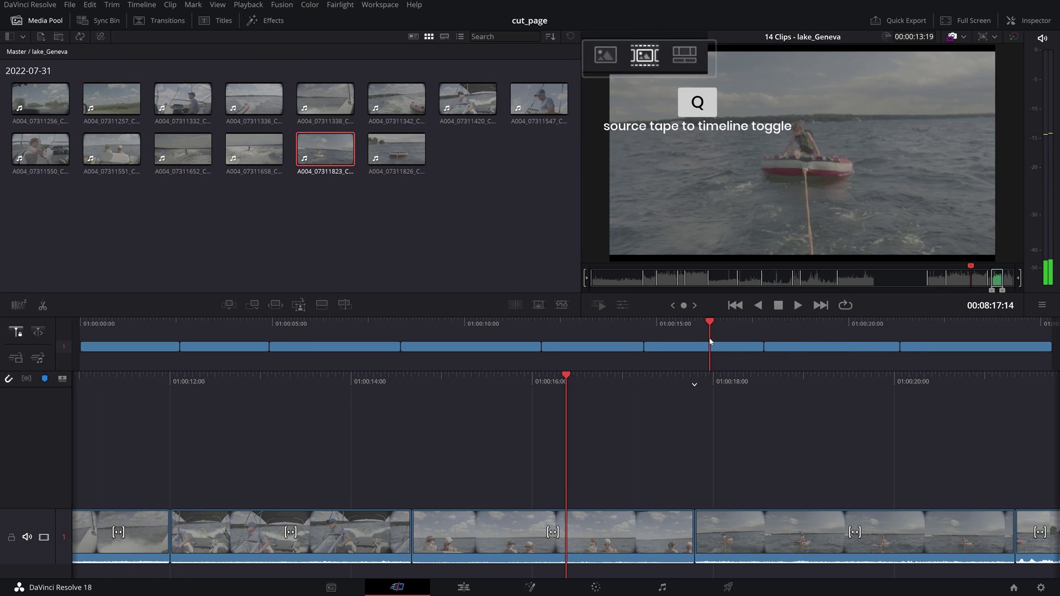
pyautogui.moveTo(964, 282); pyautogui.dragTo(894, 284)
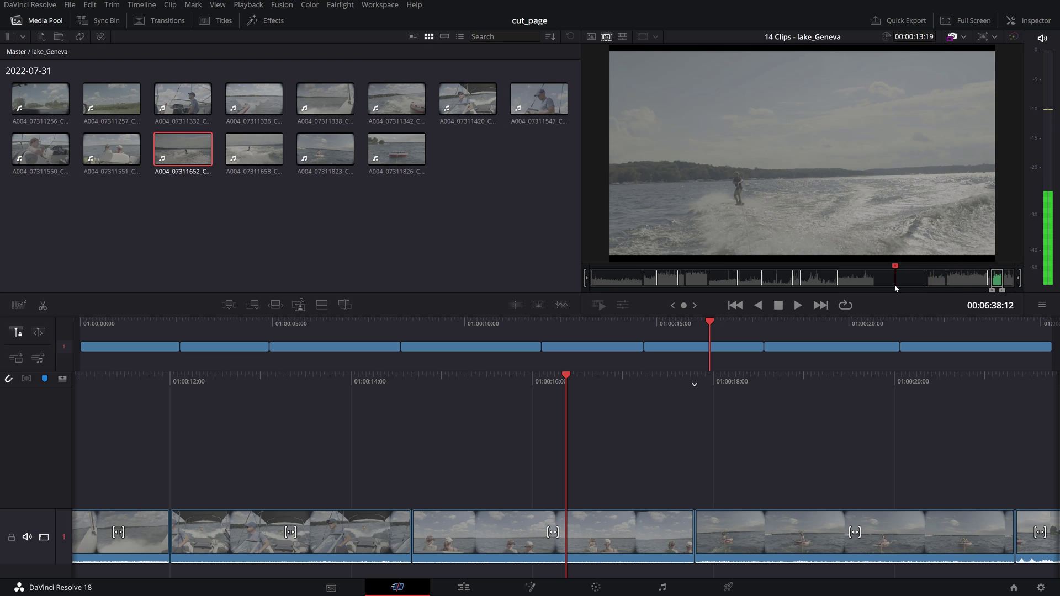
pyautogui.press('q')
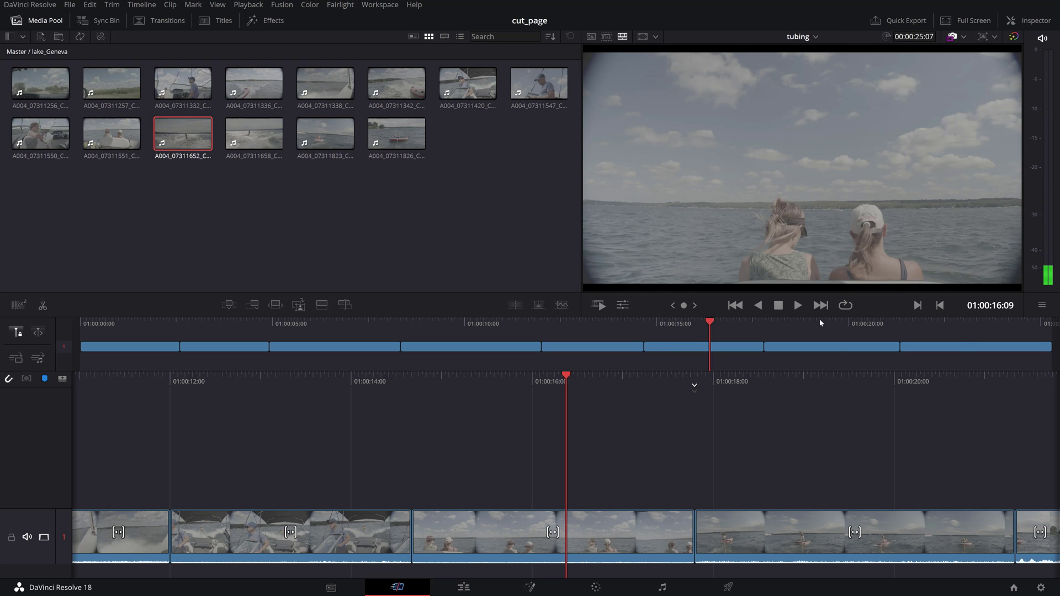
pyautogui.moveTo(820, 321); pyautogui.dragTo(788, 326)
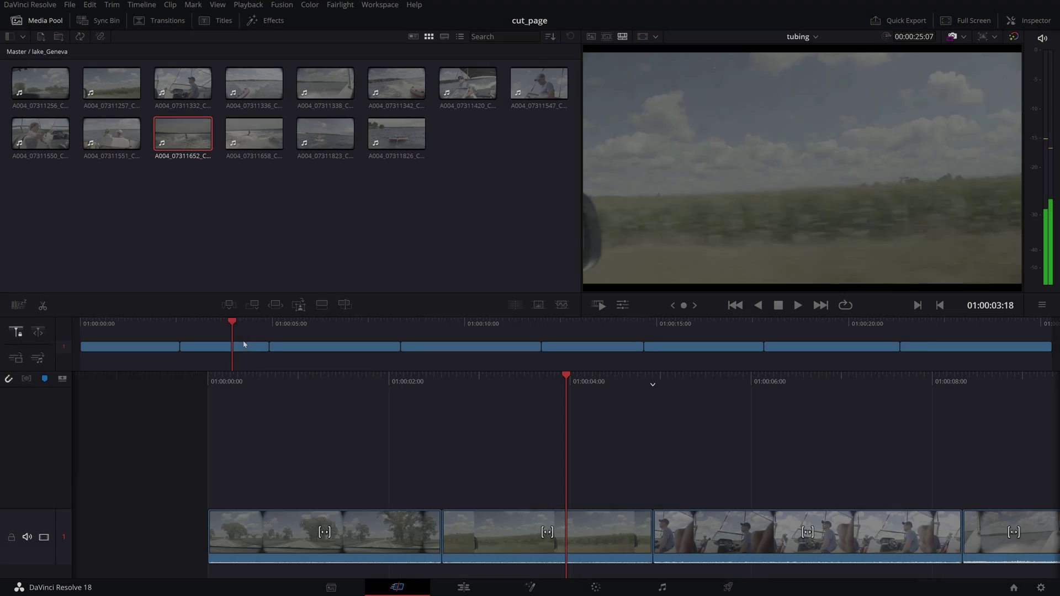
# Step: Ripple-trim the second clip's end shorter and scale the boat-driving clip up to about 1.042
pyautogui.moveTo(232, 326); pyautogui.dragTo(268, 343)
pyautogui.moveTo(564, 536); pyautogui.dragTo(513, 535)
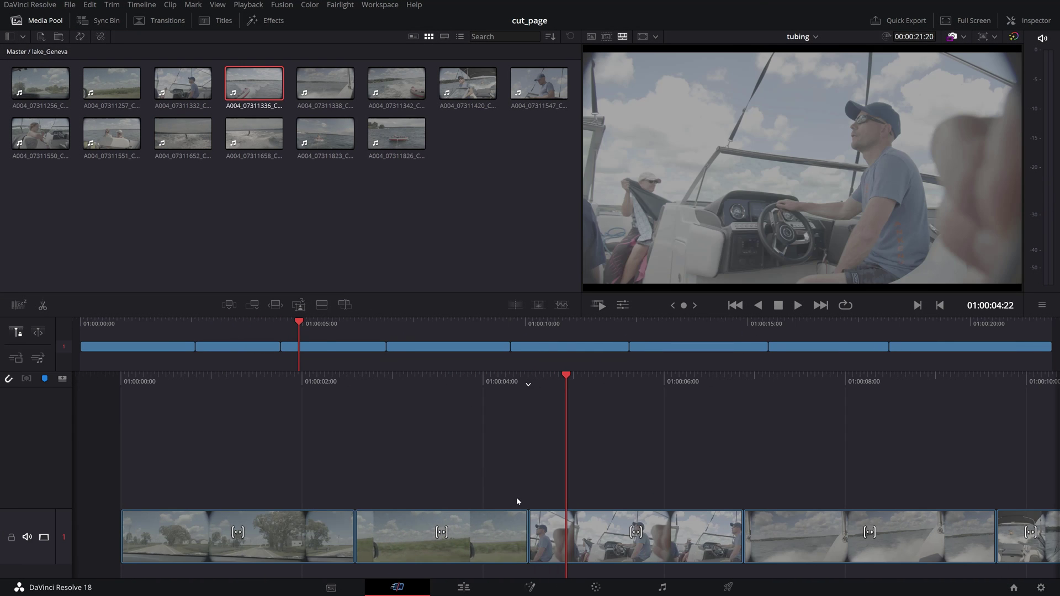
pyautogui.click(623, 306)
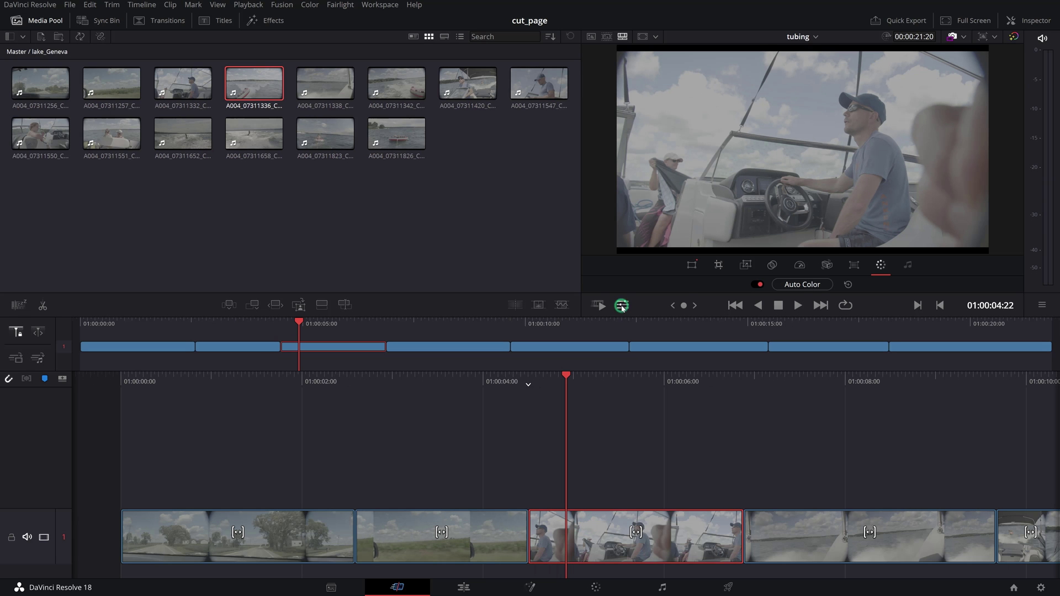
pyautogui.click(692, 266)
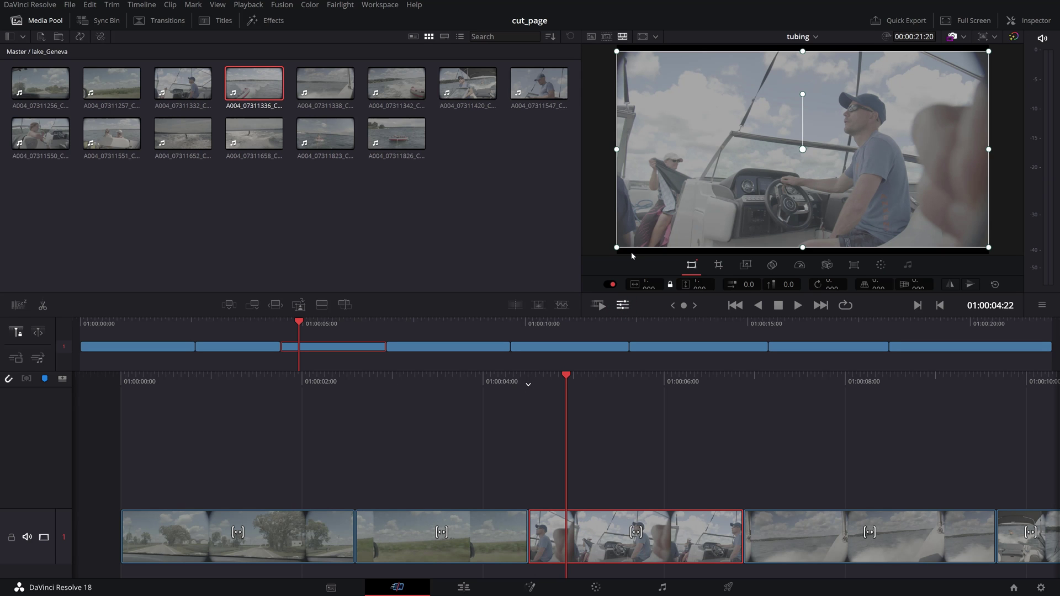
pyautogui.moveTo(617, 249); pyautogui.dragTo(610, 270)
pyautogui.press('End')
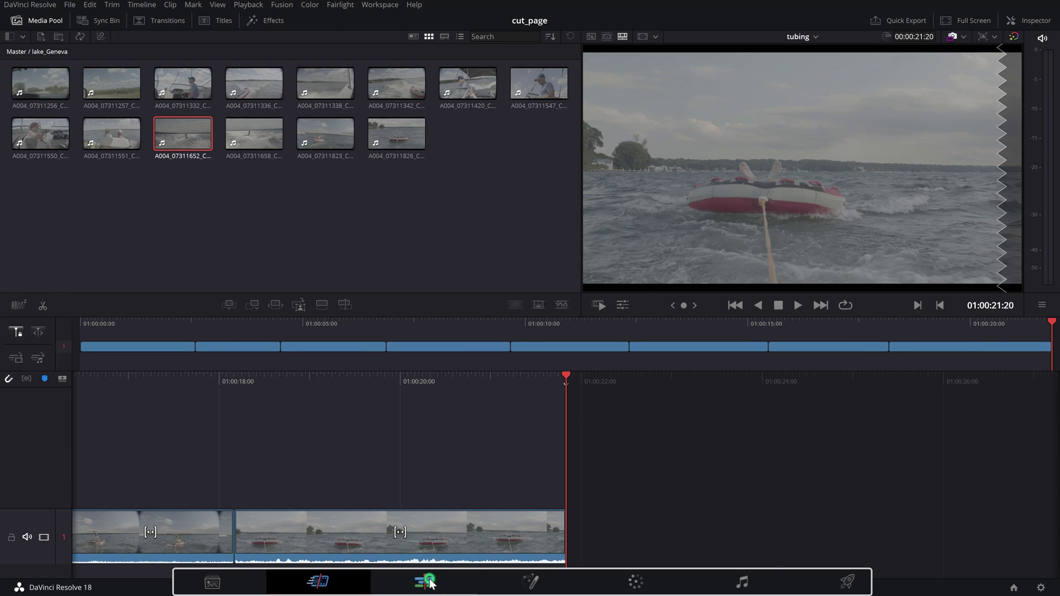
# Step: On the Edit page, box-select the eight Audio 1 clips of the tubing timeline and delete them
pyautogui.click(429, 582)
pyautogui.moveTo(900, 505); pyautogui.dragTo(187, 463)
pyautogui.press('Delete')
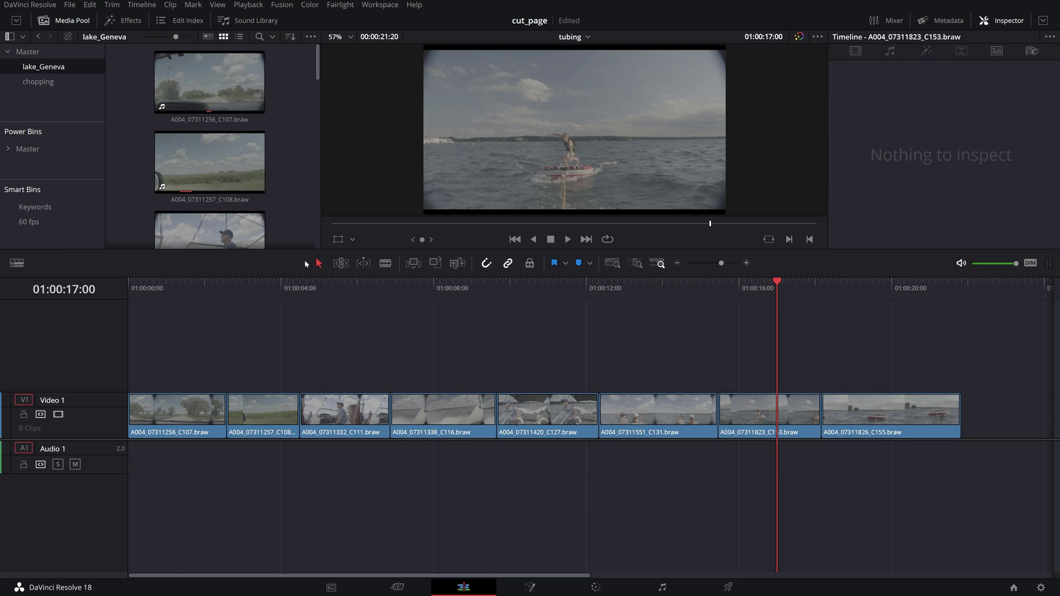